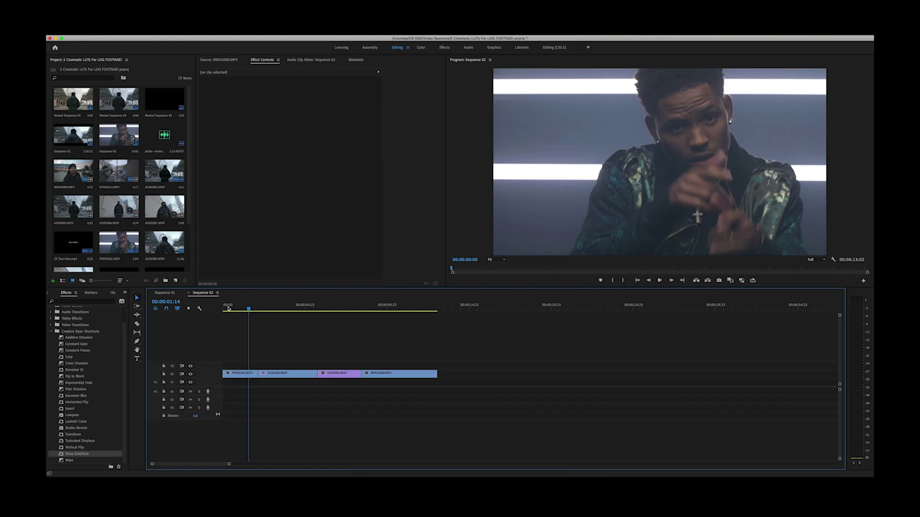
Select the first clip of Sequence 02 in the Color workspace with Lumetri Scopes showing.
{"action": "mouse_move", "coordinate": [229, 310]}
{"action": "left_mouse_down"}
{"action": "mouse_move", "coordinate": [402, 312]}
{"action": "mouse_move", "coordinate": [235, 311]}
{"action": "left_mouse_up"}
{"action": "left_click", "coordinate": [240, 373]}
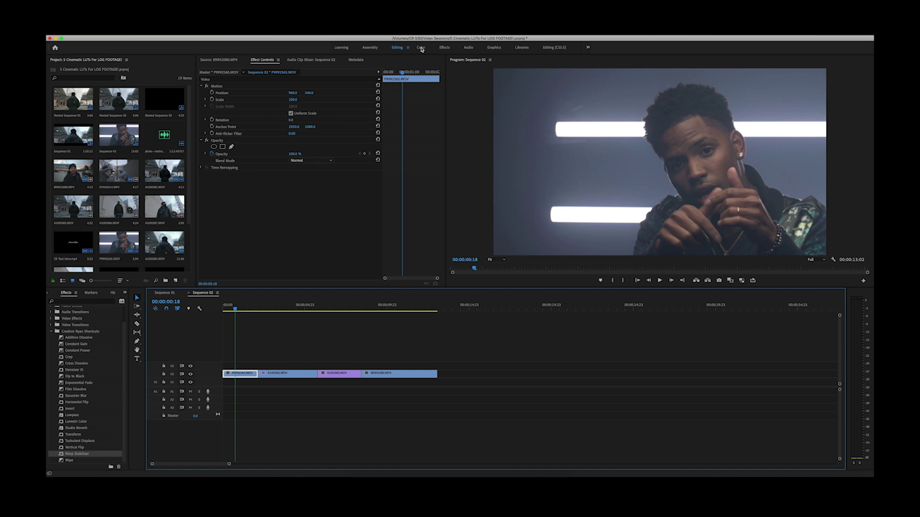
{"action": "left_click", "coordinate": [421, 48]}
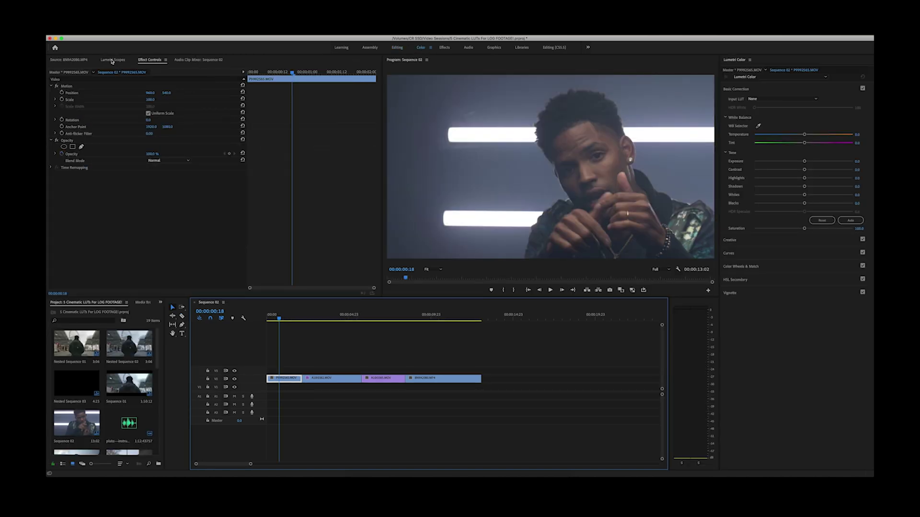
{"action": "left_click", "coordinate": [110, 59]}
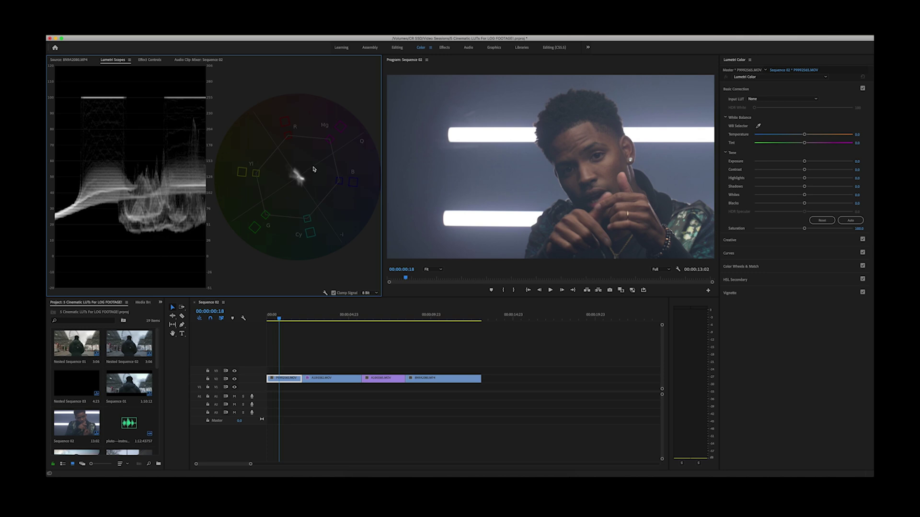
Apply City Evenings.cube from the CR 6 Urban LUTs Pack folder as the Creative look.
{"action": "left_click", "coordinate": [274, 316]}
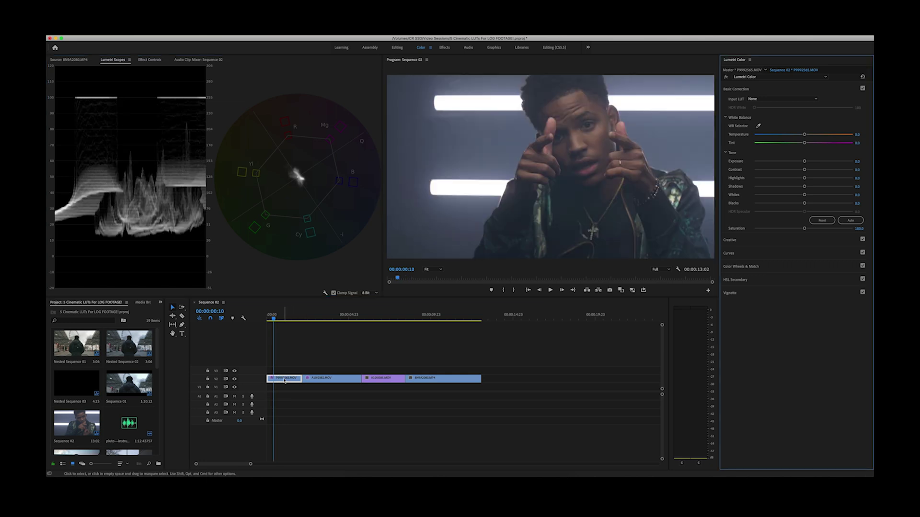
{"action": "left_click", "coordinate": [763, 241]}
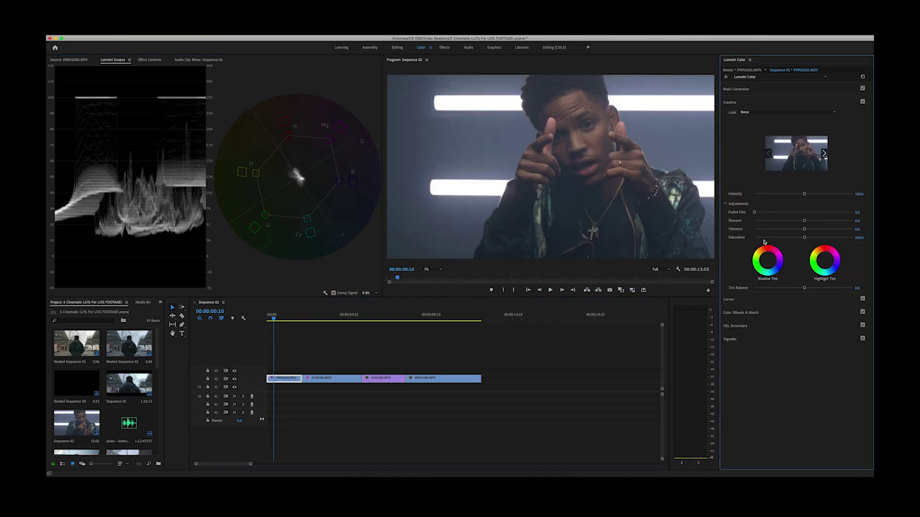
{"action": "left_click", "coordinate": [773, 114]}
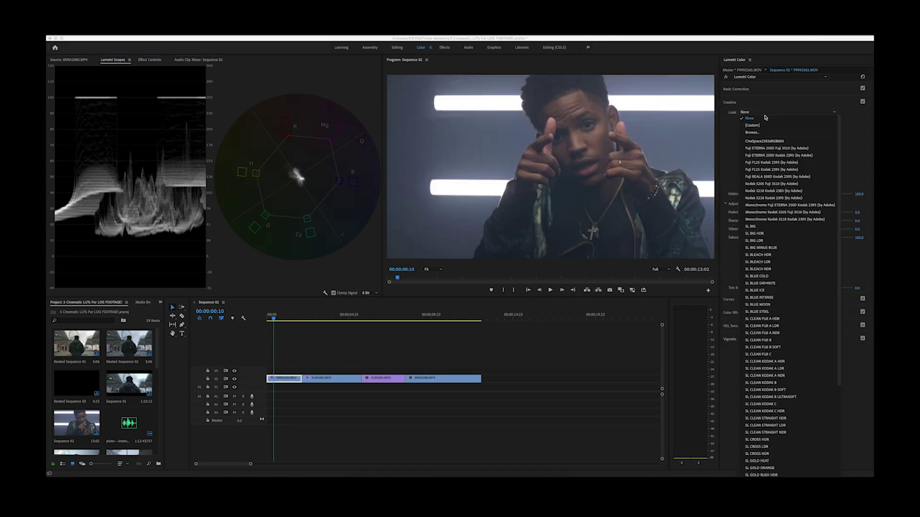
{"action": "left_click", "coordinate": [759, 133]}
{"action": "left_click", "coordinate": [459, 90]}
{"action": "double_click", "coordinate": [462, 93]}
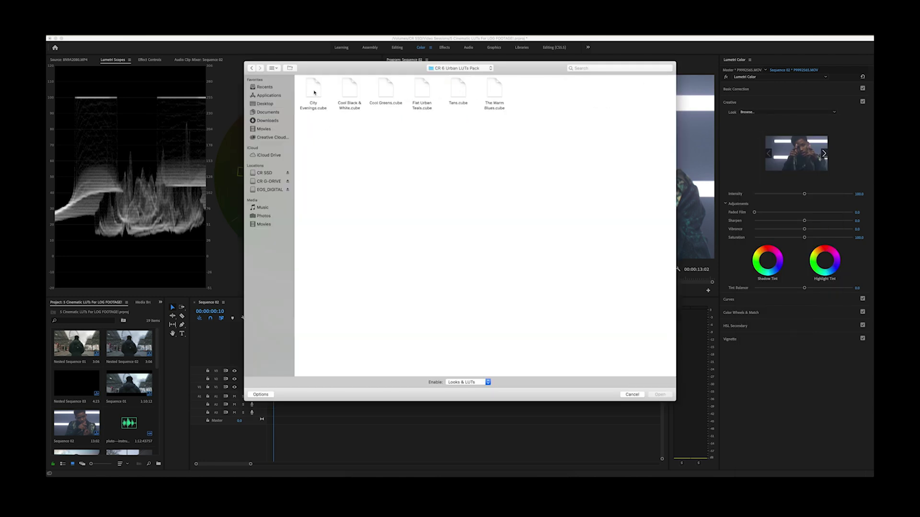
{"action": "left_click", "coordinate": [315, 92]}
{"action": "left_click", "coordinate": [665, 396]}
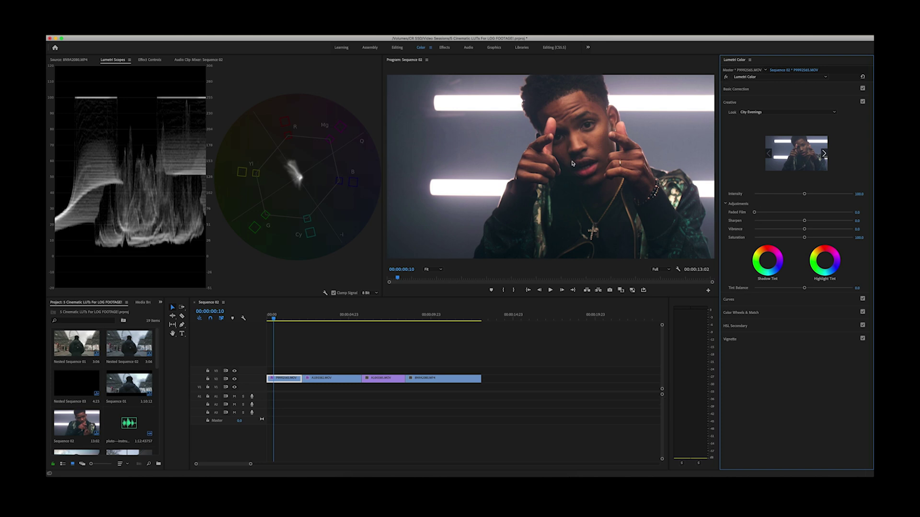
{"action": "left_click_drag", "start_coordinate": [274, 317], "coordinate": [283, 317]}
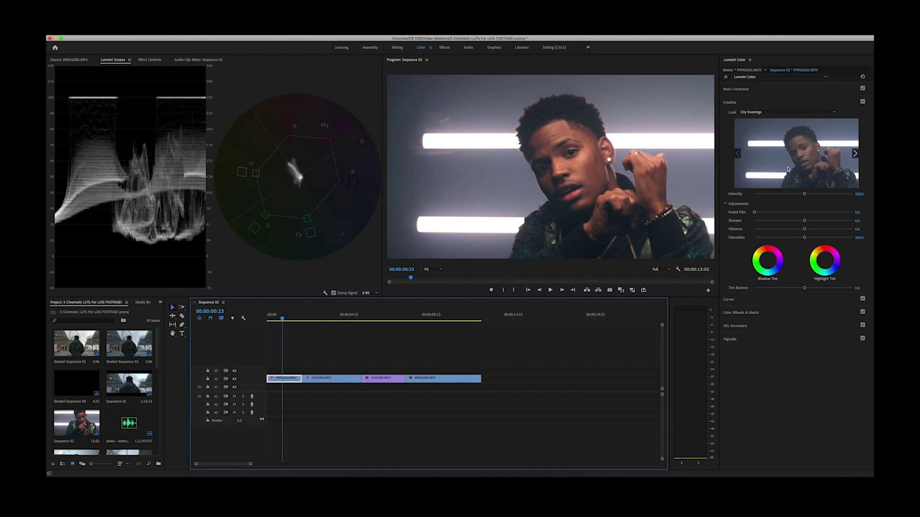
Shift Tint toward green and set Temperature to -8.2 in Basic Correction.
{"action": "left_click", "coordinate": [783, 92]}
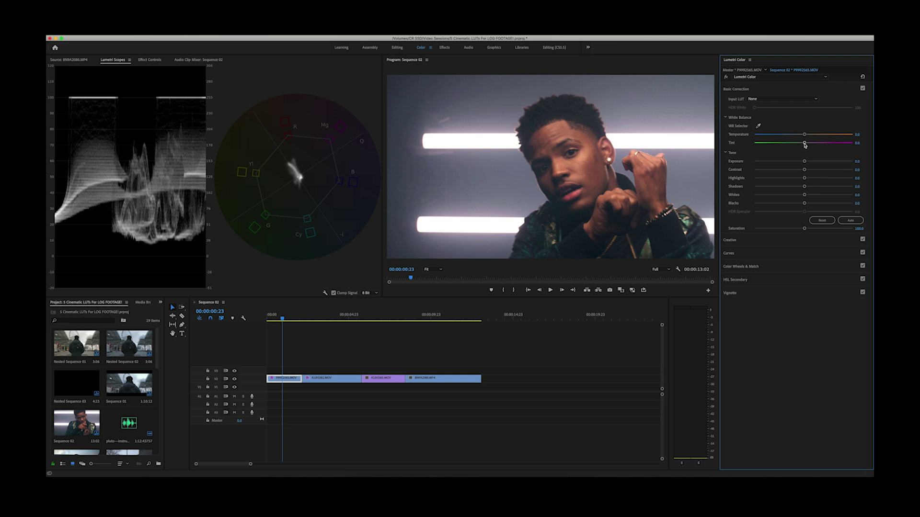
{"action": "left_click_drag", "start_coordinate": [805, 145], "coordinate": [803, 145]}
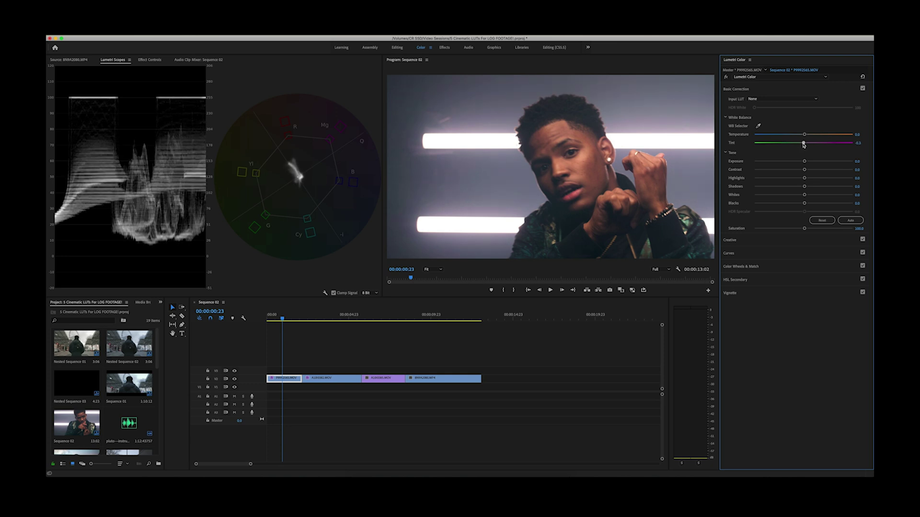
{"action": "double_click", "coordinate": [804, 144]}
{"action": "mouse_move", "coordinate": [285, 320]}
{"action": "left_mouse_down"}
{"action": "mouse_move", "coordinate": [274, 321]}
{"action": "mouse_move", "coordinate": [284, 320]}
{"action": "left_mouse_up"}
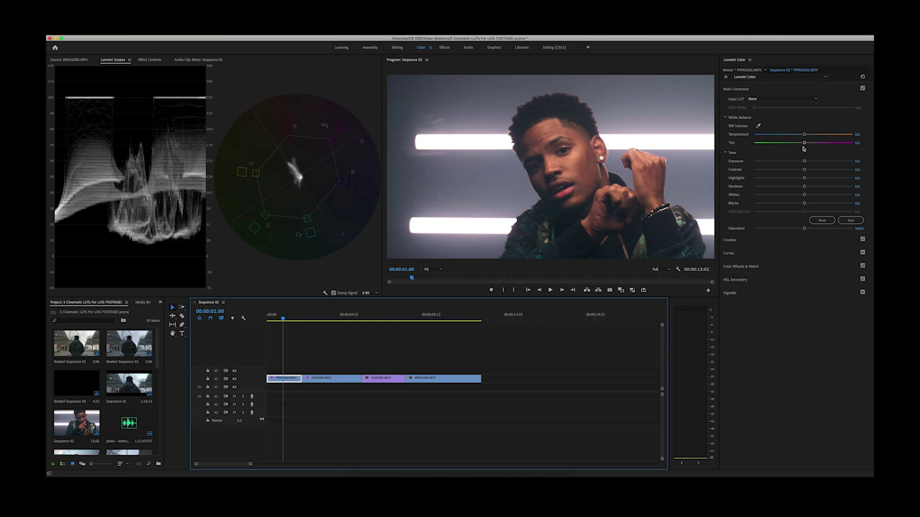
{"action": "left_click_drag", "start_coordinate": [805, 145], "coordinate": [800, 136]}
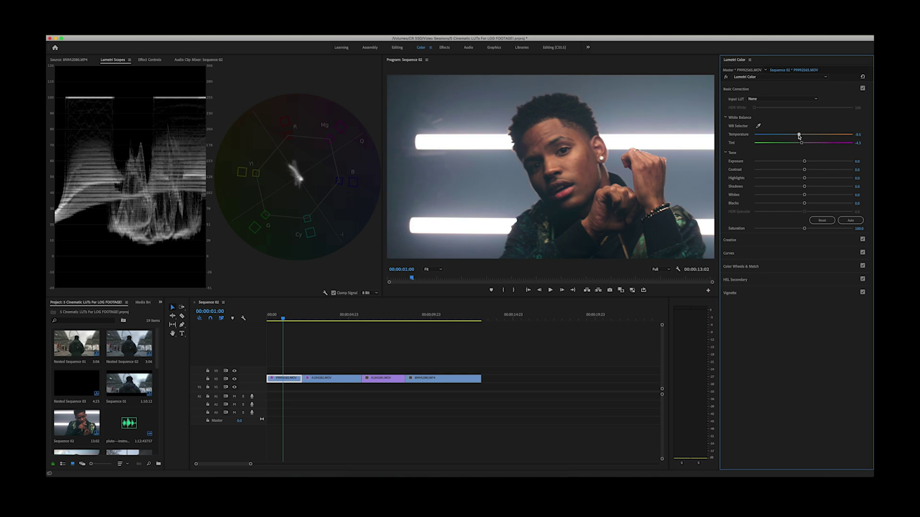
{"action": "left_click_drag", "start_coordinate": [799, 137], "coordinate": [799, 137]}
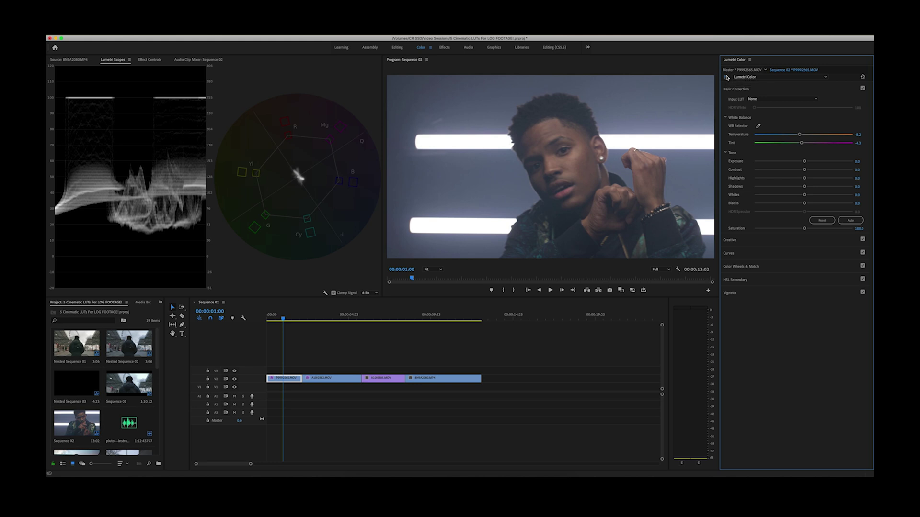
{"action": "left_click_drag", "start_coordinate": [272, 323], "coordinate": [278, 319]}
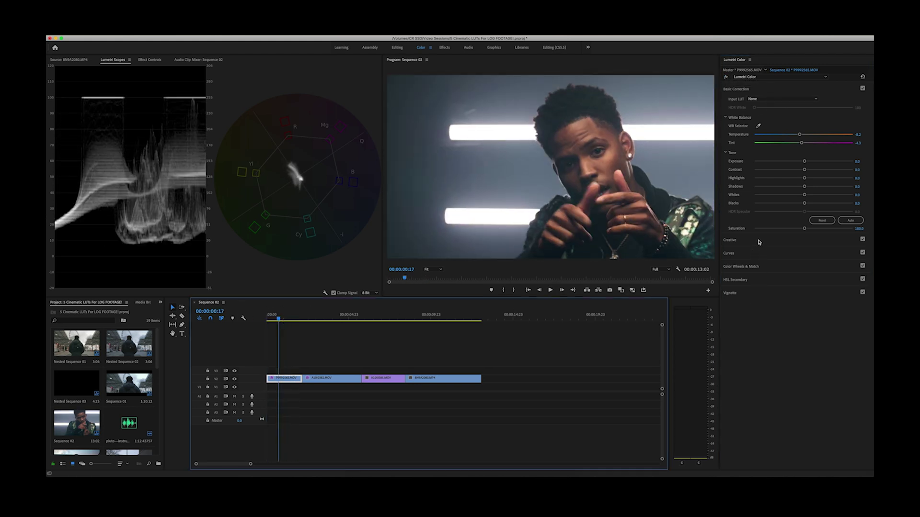
Test the City Evenings look Intensity at lower strengths such as 26.9.
{"action": "left_click", "coordinate": [759, 241]}
{"action": "mouse_move", "coordinate": [804, 196]}
{"action": "left_mouse_down"}
{"action": "mouse_move", "coordinate": [748, 196]}
{"action": "mouse_move", "coordinate": [805, 197]}
{"action": "mouse_move", "coordinate": [769, 197]}
{"action": "mouse_move", "coordinate": [791, 197]}
{"action": "left_mouse_up"}
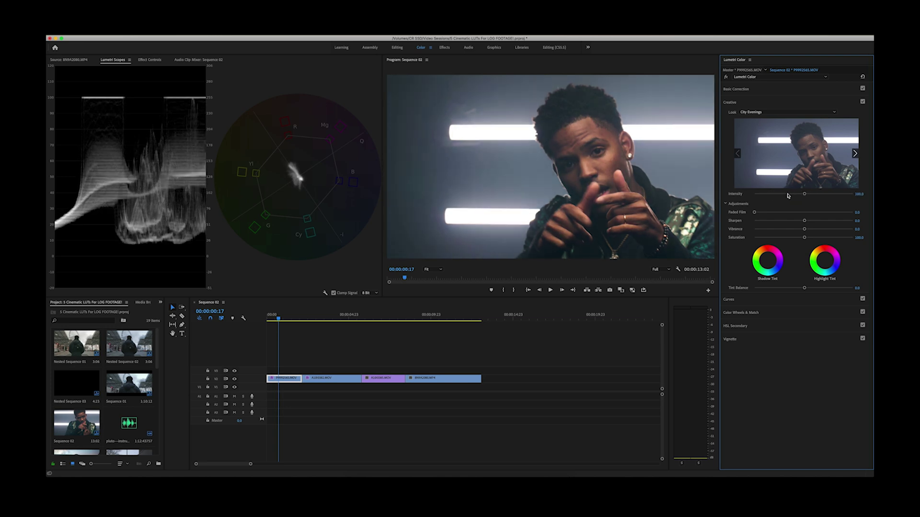
{"action": "left_click", "coordinate": [776, 91]}
Raise Highlights to 8.9 and darken Shadows to -6.2 in Basic Correction.
{"action": "key", "text": "Right"}
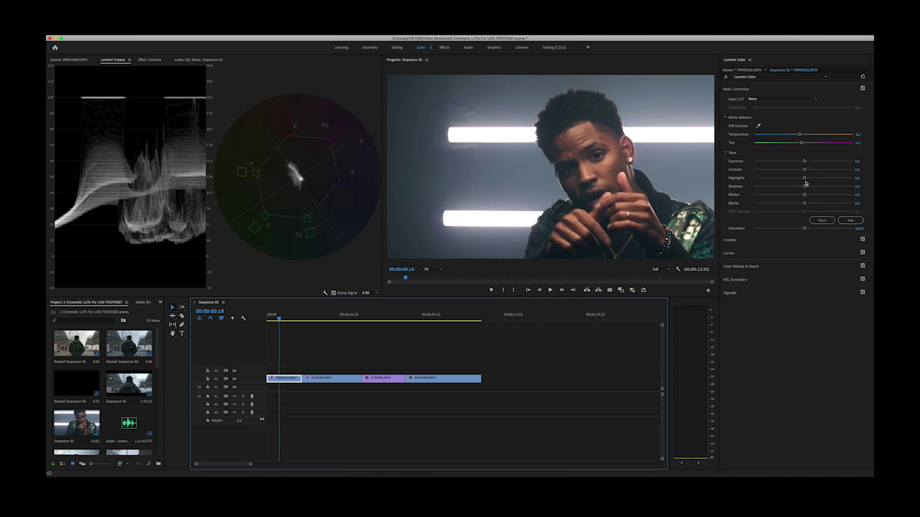
{"action": "left_click_drag", "start_coordinate": [805, 179], "coordinate": [811, 180]}
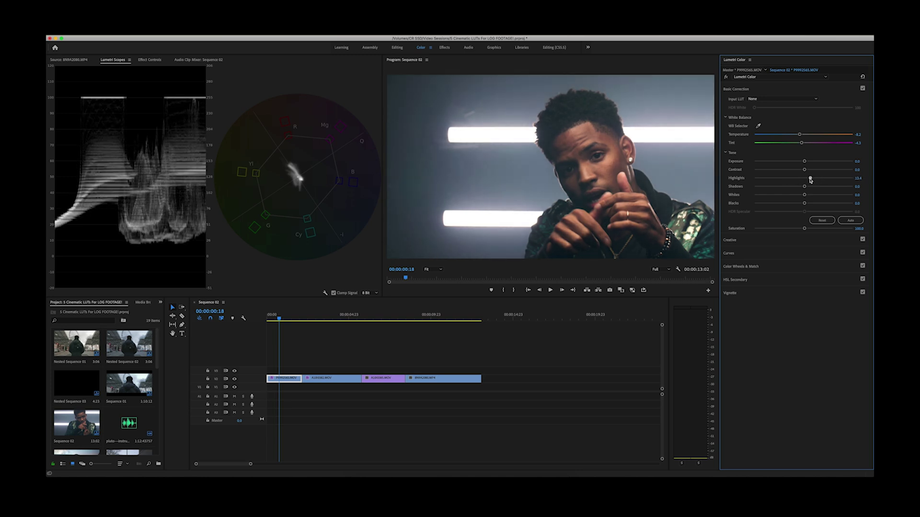
{"action": "mouse_move", "coordinate": [804, 187]}
{"action": "left_mouse_down"}
{"action": "mouse_move", "coordinate": [795, 205]}
{"action": "mouse_move", "coordinate": [801, 196]}
{"action": "left_mouse_up"}
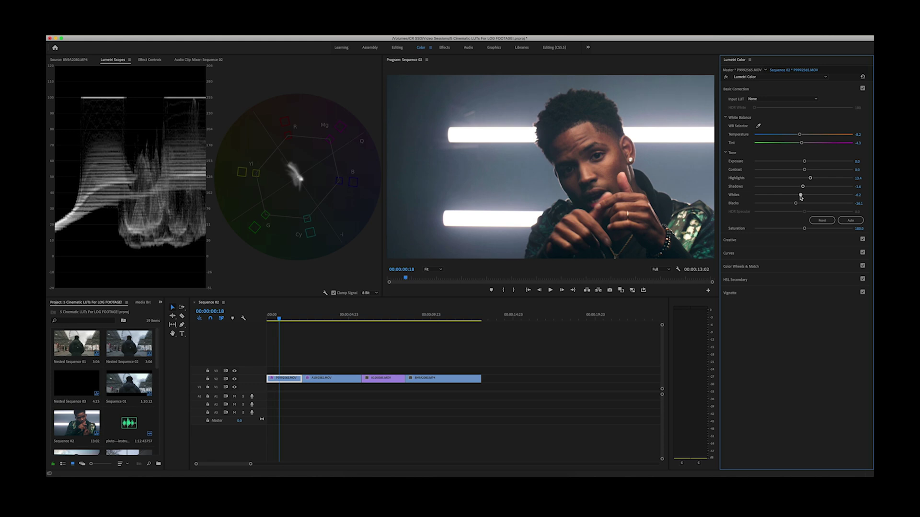
Compare the grade with Lumetri bypassed, play it back, and select Lumetri Color in Effect Controls.
{"action": "left_click", "coordinate": [726, 77]}
{"action": "left_click", "coordinate": [726, 77]}
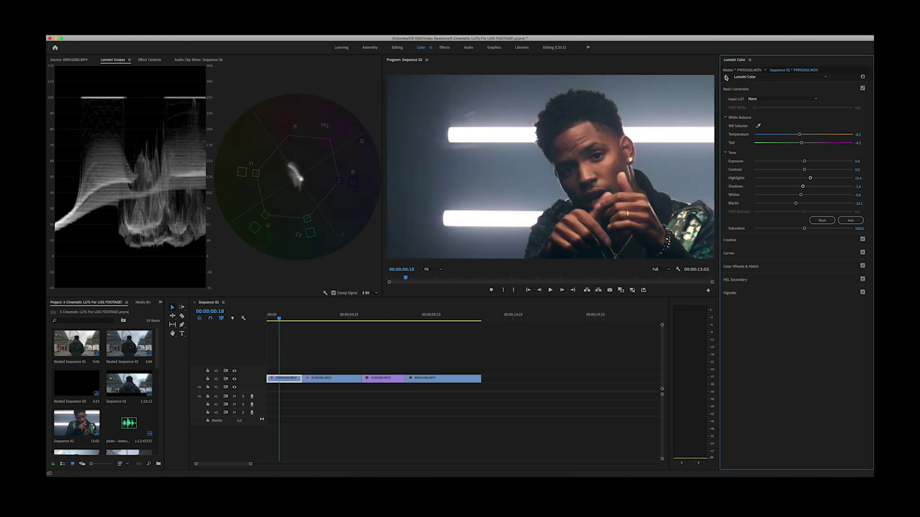
{"action": "left_click_drag", "start_coordinate": [285, 315], "coordinate": [259, 316]}
{"action": "key", "text": "space"}
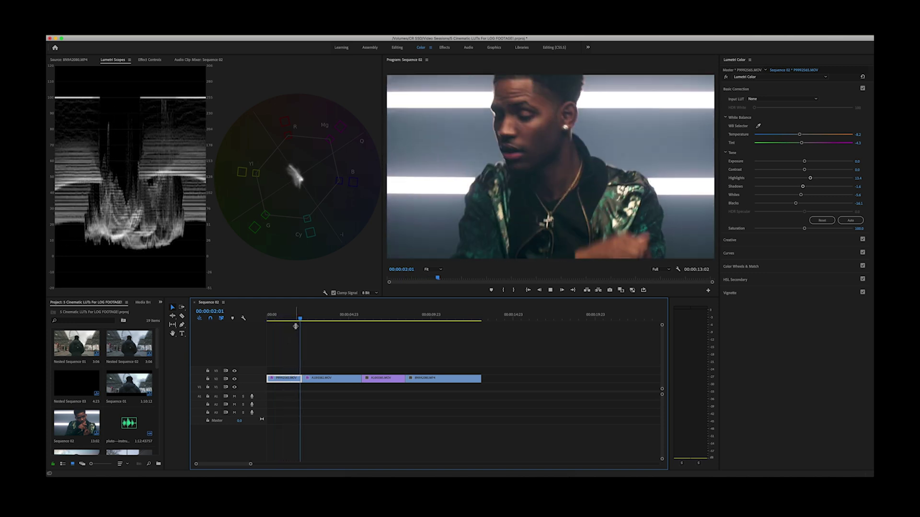
{"action": "left_click_drag", "start_coordinate": [295, 326], "coordinate": [274, 317]}
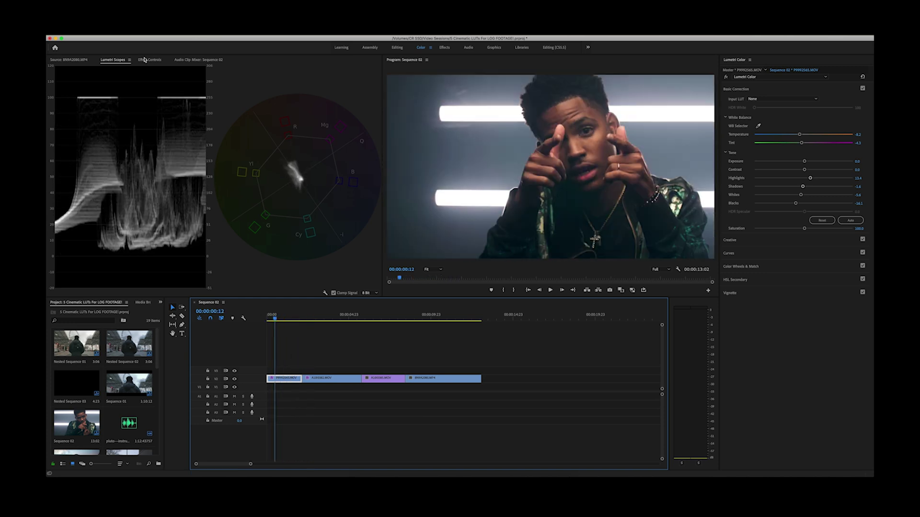
{"action": "left_click", "coordinate": [146, 60]}
{"action": "left_click", "coordinate": [70, 176]}
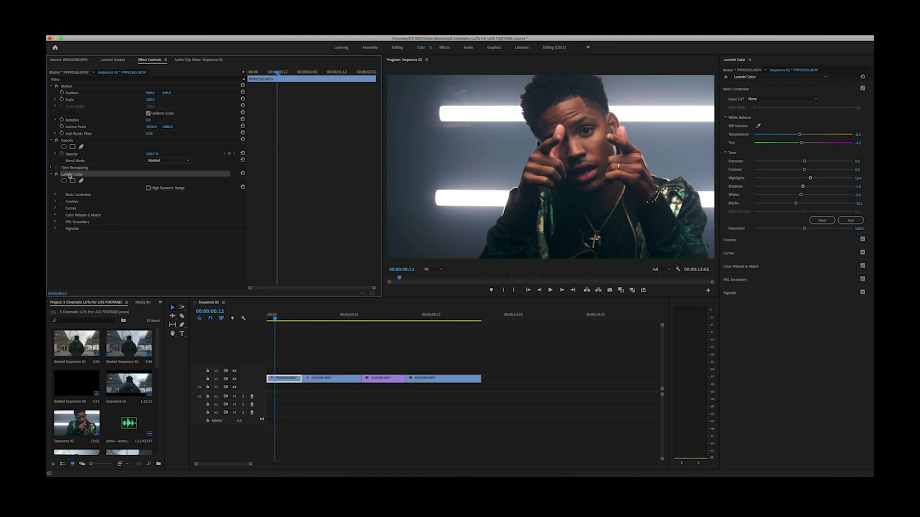
Delete the old Lumetri Color effect and apply Tans.cube as a fresh Creative look.
{"action": "key", "text": "BackSpace"}
{"action": "left_click", "coordinate": [280, 318]}
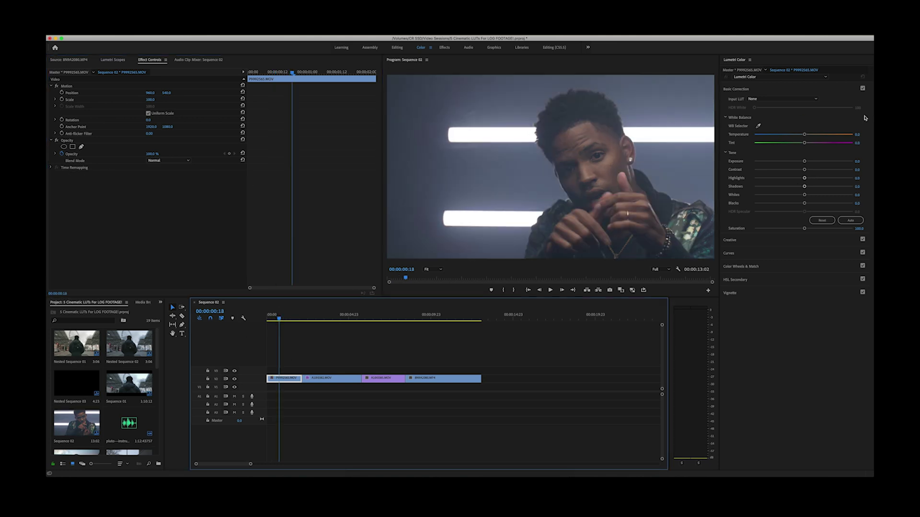
{"action": "left_click", "coordinate": [756, 240]}
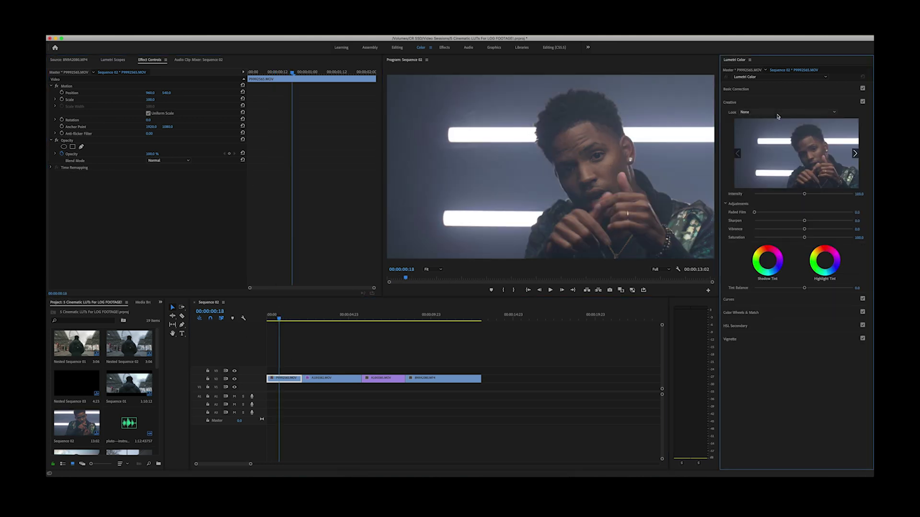
{"action": "left_click", "coordinate": [777, 115]}
{"action": "left_click", "coordinate": [757, 117]}
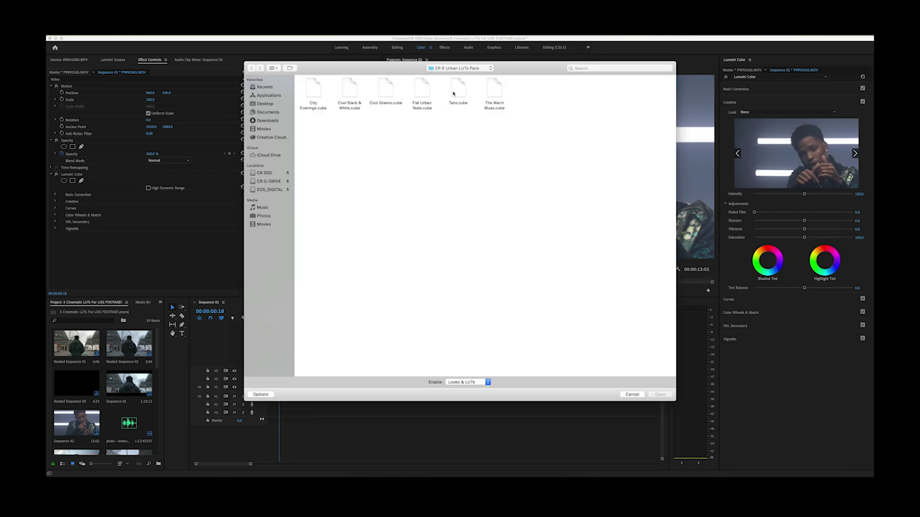
{"action": "left_click", "coordinate": [453, 93]}
{"action": "key", "text": "Return"}
{"action": "left_click", "coordinate": [275, 318]}
{"action": "left_click_drag", "start_coordinate": [275, 318], "coordinate": [275, 318]}
{"action": "left_click", "coordinate": [784, 91]}
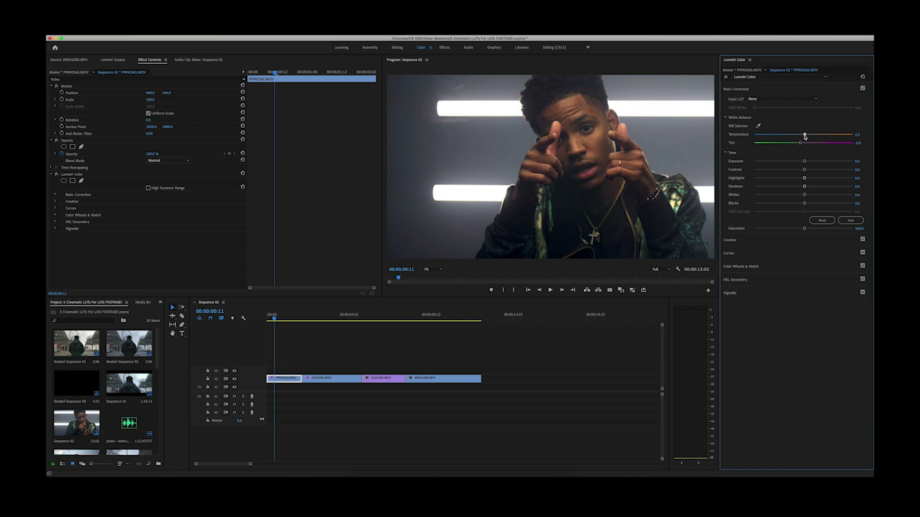
Raise Highlights to 8.2, review playback from 00:00:00:11, and expand the Curves section.
{"action": "left_click_drag", "start_coordinate": [275, 318], "coordinate": [273, 318]}
{"action": "left_click_drag", "start_coordinate": [804, 177], "coordinate": [803, 206]}
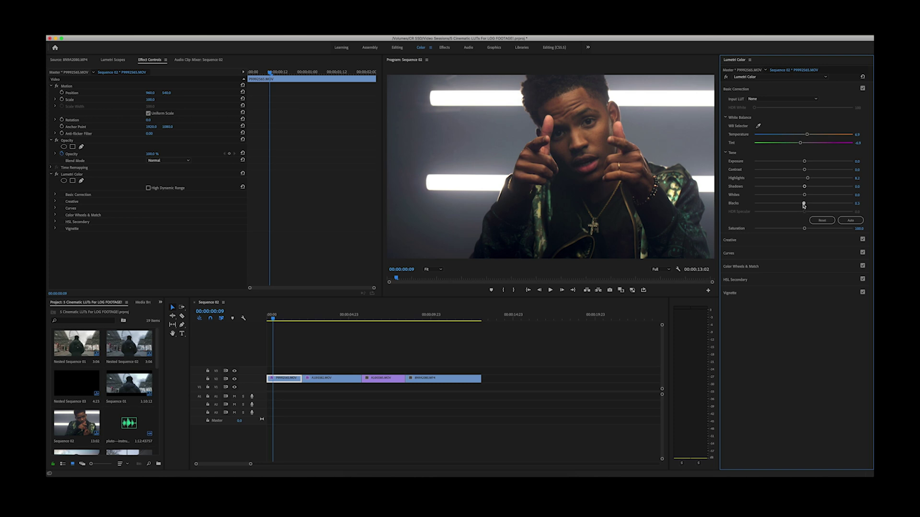
{"action": "left_click", "coordinate": [276, 320]}
{"action": "key", "text": "space"}
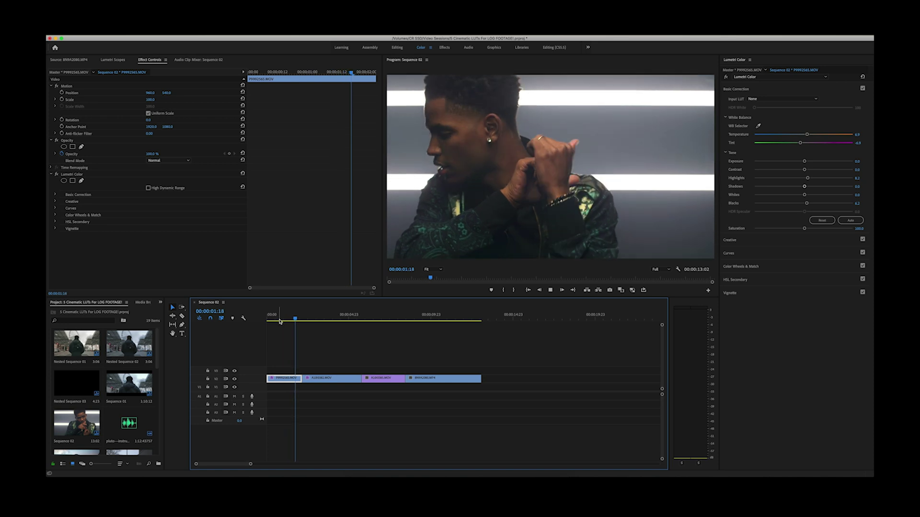
{"action": "left_click", "coordinate": [269, 316]}
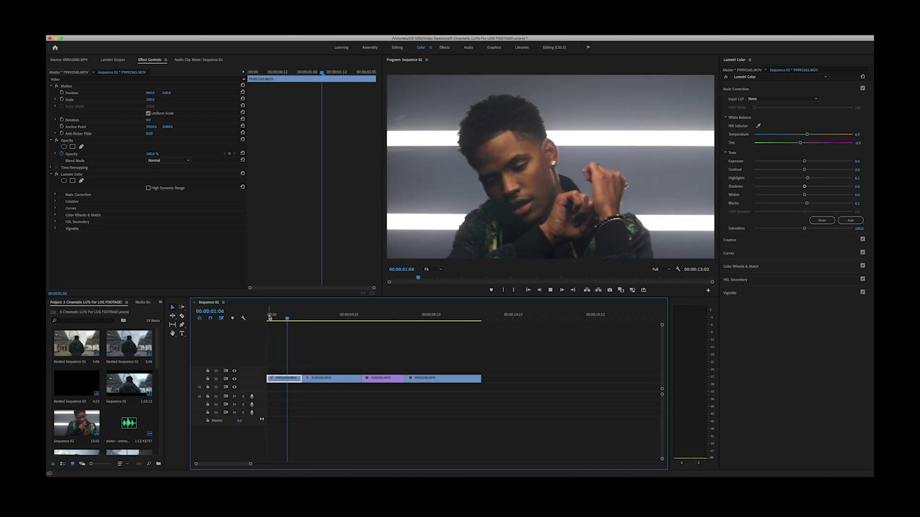
{"action": "left_click", "coordinate": [268, 319]}
{"action": "left_click", "coordinate": [274, 317]}
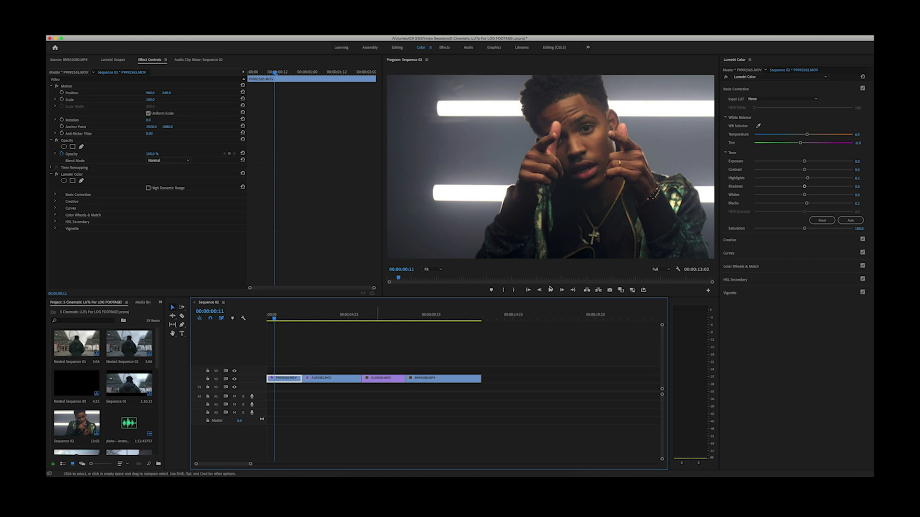
{"action": "left_click", "coordinate": [777, 254]}
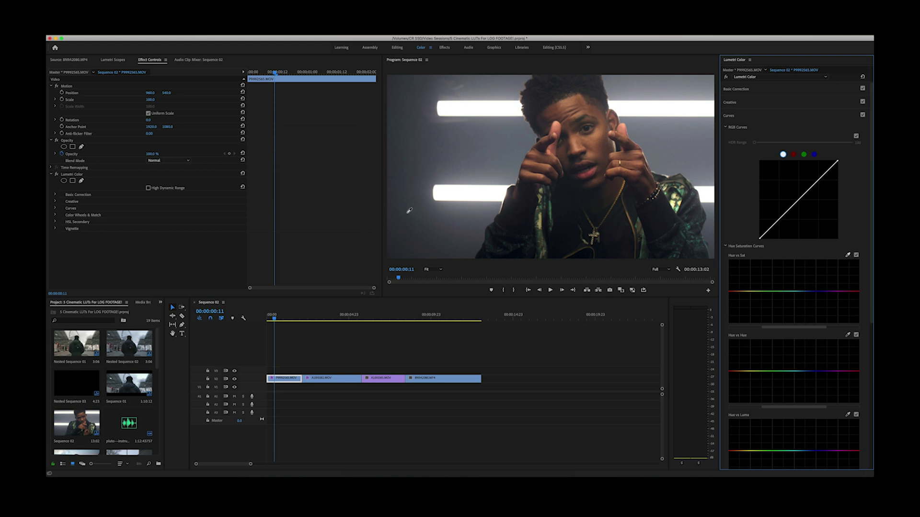
Lower saturation around the blue hues with two Hue vs Sat curve points.
{"action": "mouse_move", "coordinate": [804, 292]}
{"action": "left_mouse_down"}
{"action": "mouse_move", "coordinate": [805, 322]}
{"action": "mouse_move", "coordinate": [805, 264]}
{"action": "mouse_move", "coordinate": [805, 316]}
{"action": "mouse_move", "coordinate": [807, 279]}
{"action": "mouse_move", "coordinate": [804, 305]}
{"action": "left_mouse_up"}
{"action": "left_click", "coordinate": [761, 292]}
{"action": "mouse_move", "coordinate": [778, 292]}
{"action": "left_mouse_down"}
{"action": "mouse_move", "coordinate": [782, 323]}
{"action": "mouse_move", "coordinate": [783, 261]}
{"action": "mouse_move", "coordinate": [783, 316]}
{"action": "mouse_move", "coordinate": [780, 296]}
{"action": "mouse_move", "coordinate": [798, 263]}
{"action": "mouse_move", "coordinate": [792, 302]}
{"action": "left_mouse_up"}
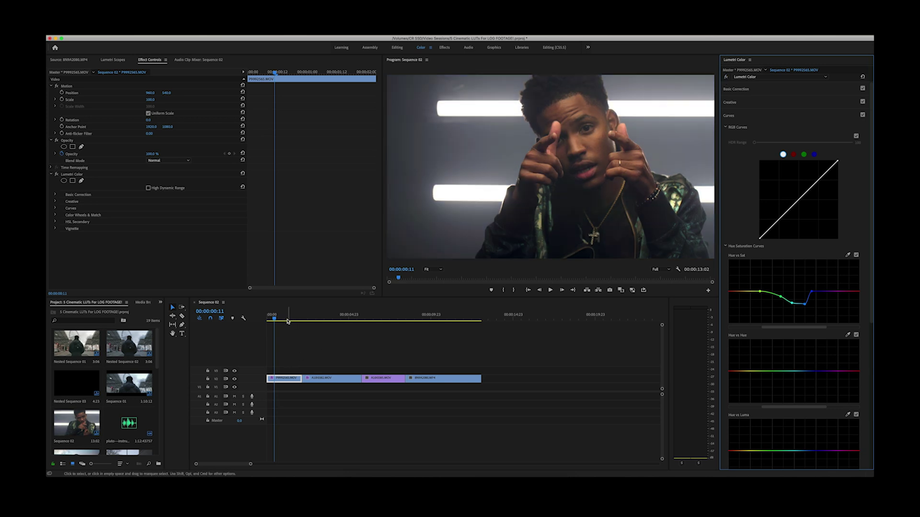
Review playback, compare with the grade bypassed, and delete the Lumetri Color effect.
{"action": "left_click_drag", "start_coordinate": [268, 316], "coordinate": [258, 317]}
{"action": "key", "text": "space"}
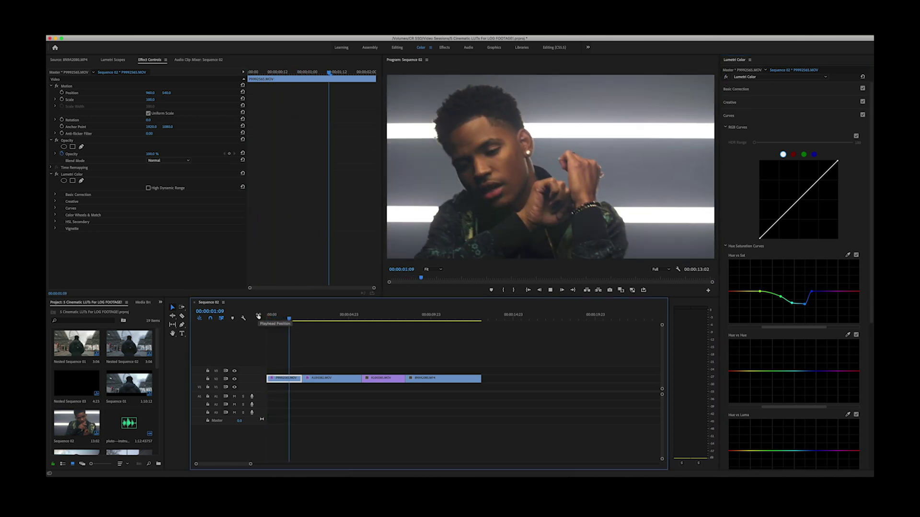
{"action": "left_click", "coordinate": [272, 315]}
{"action": "left_click", "coordinate": [727, 78]}
{"action": "key", "text": "space"}
{"action": "key", "text": "space"}
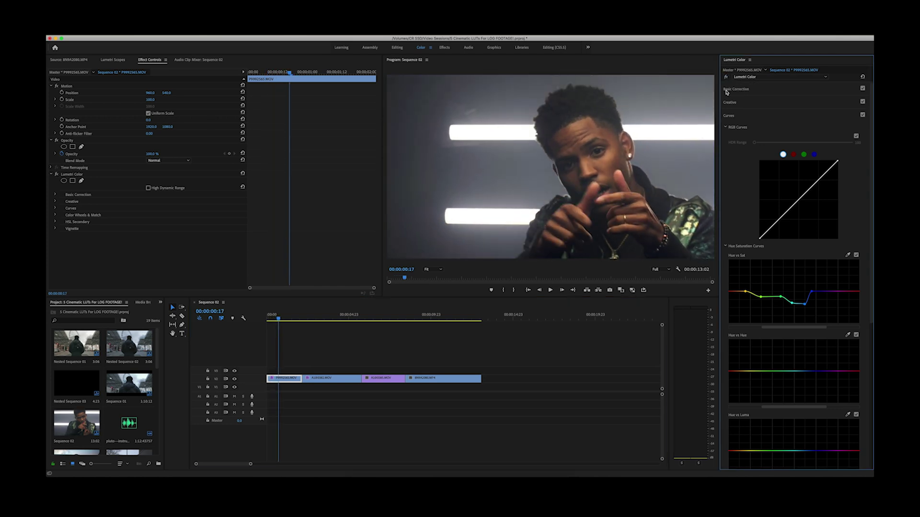
{"action": "left_click", "coordinate": [75, 175]}
{"action": "key", "text": "Delete"}
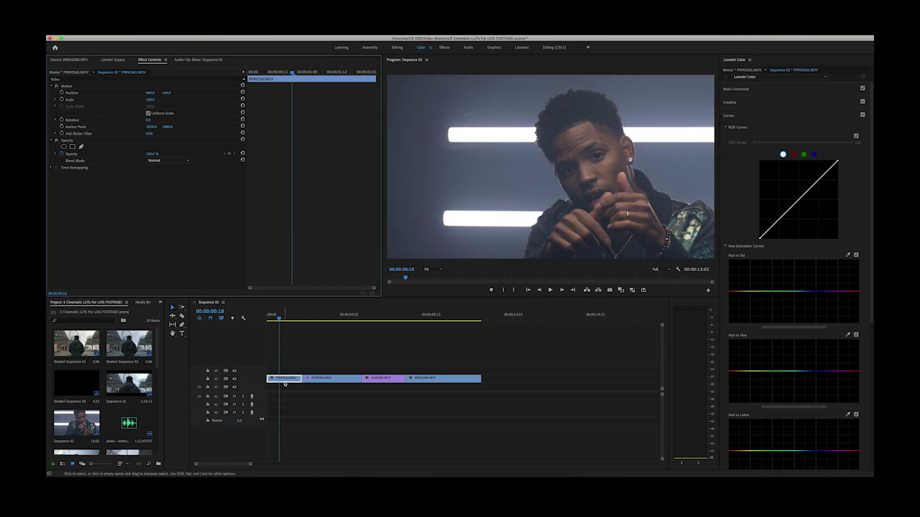
Apply Flat Urban Teals.cube as the Creative look and preview it.
{"action": "left_click", "coordinate": [763, 103]}
{"action": "left_click", "coordinate": [768, 113]}
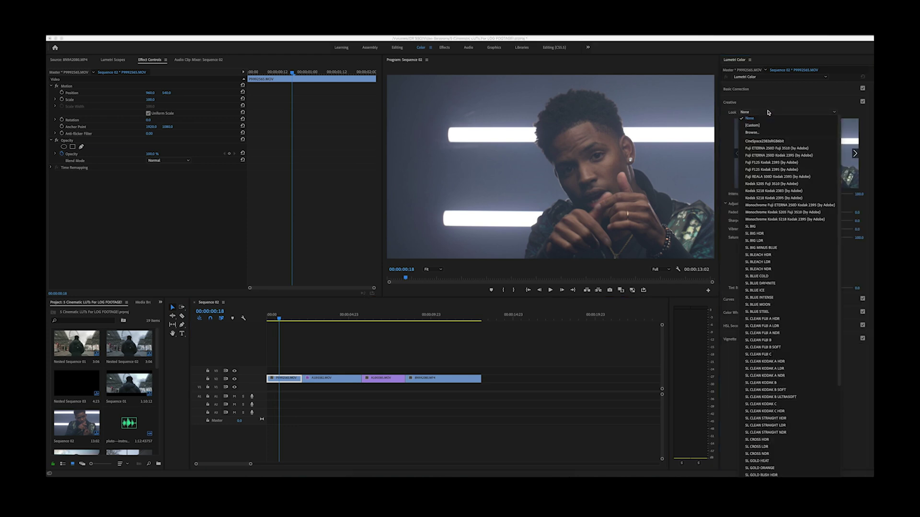
{"action": "left_click", "coordinate": [756, 132]}
{"action": "left_click", "coordinate": [421, 92]}
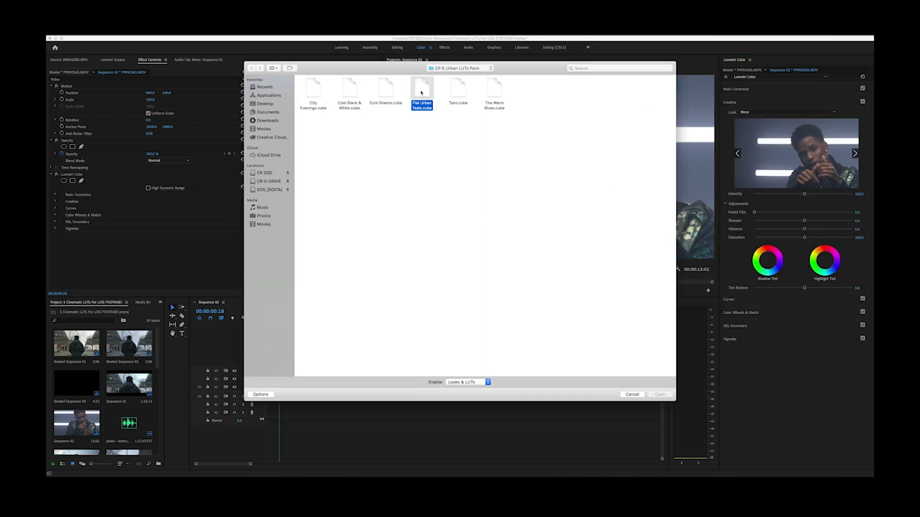
{"action": "left_click", "coordinate": [660, 395]}
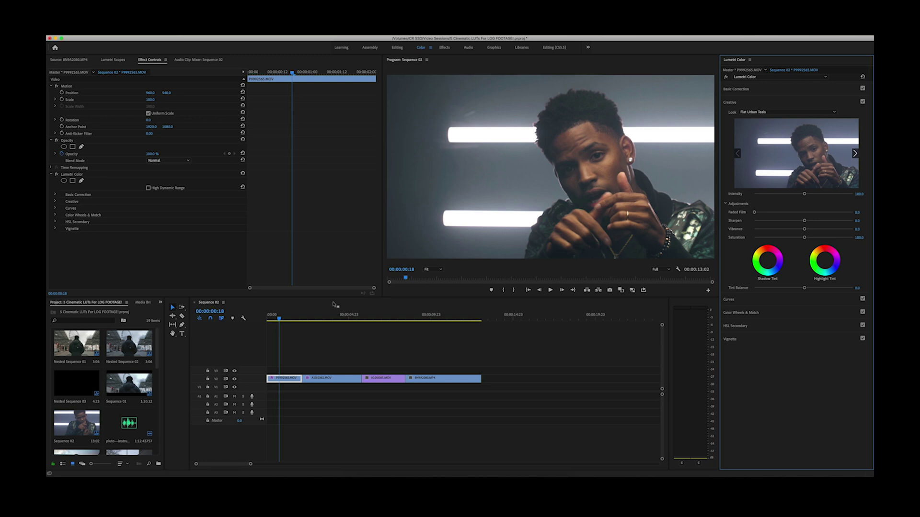
{"action": "key", "text": "space"}
{"action": "left_click_drag", "start_coordinate": [291, 319], "coordinate": [275, 320]}
{"action": "key", "text": "Left"}
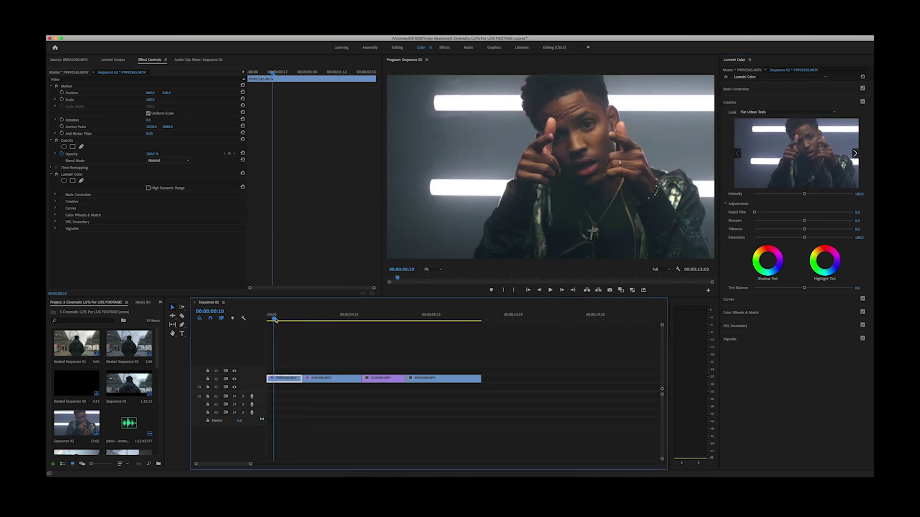
{"action": "key", "text": "space"}
{"action": "key", "text": "space"}
Set Vibrance 22.6, Temperature 6.2, Contrast 16.7 and Blacks -14.6.
{"action": "left_click", "coordinate": [727, 77]}
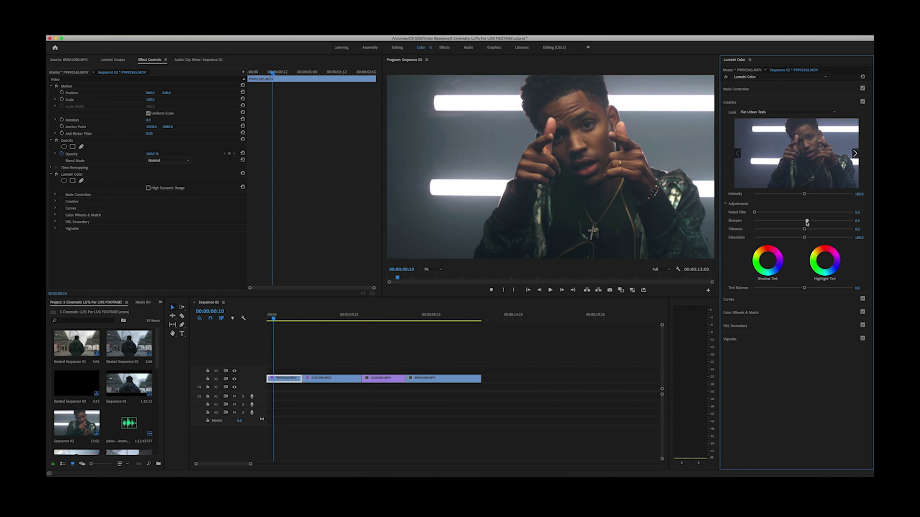
{"action": "left_click_drag", "start_coordinate": [805, 229], "coordinate": [815, 229]}
{"action": "left_click", "coordinate": [796, 90]}
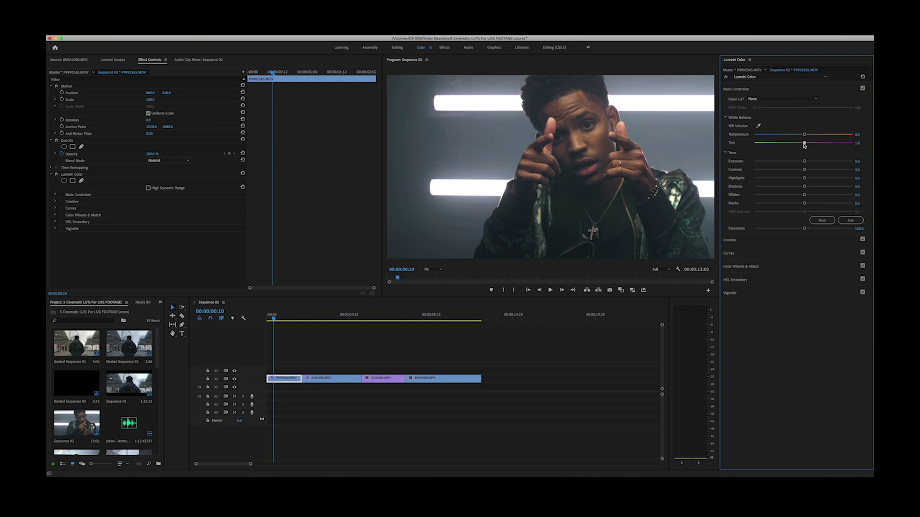
{"action": "left_click_drag", "start_coordinate": [805, 135], "coordinate": [806, 134]}
{"action": "left_click_drag", "start_coordinate": [805, 171], "coordinate": [812, 172]}
{"action": "left_click_drag", "start_coordinate": [804, 206], "coordinate": [796, 206]}
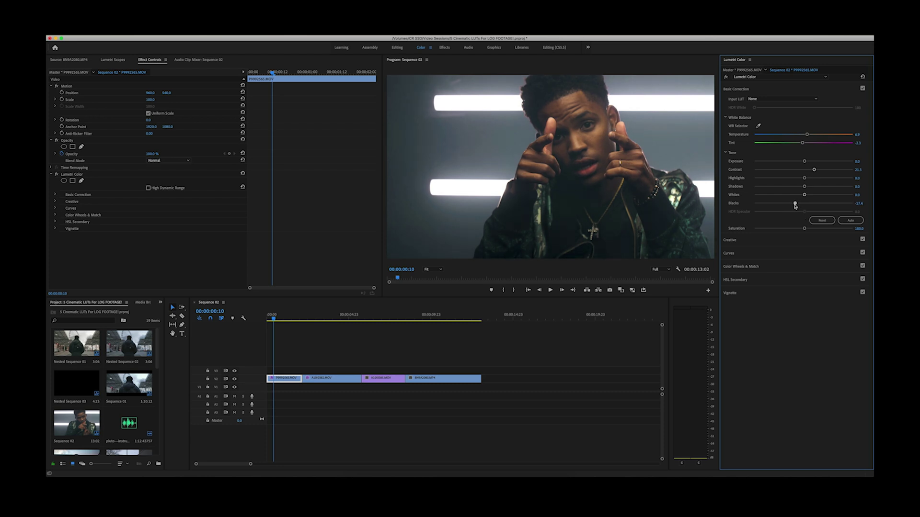
Review playback, then delete Lumetri Color and reopen the Looks list.
{"action": "left_click", "coordinate": [274, 317]}
{"action": "key", "text": "space"}
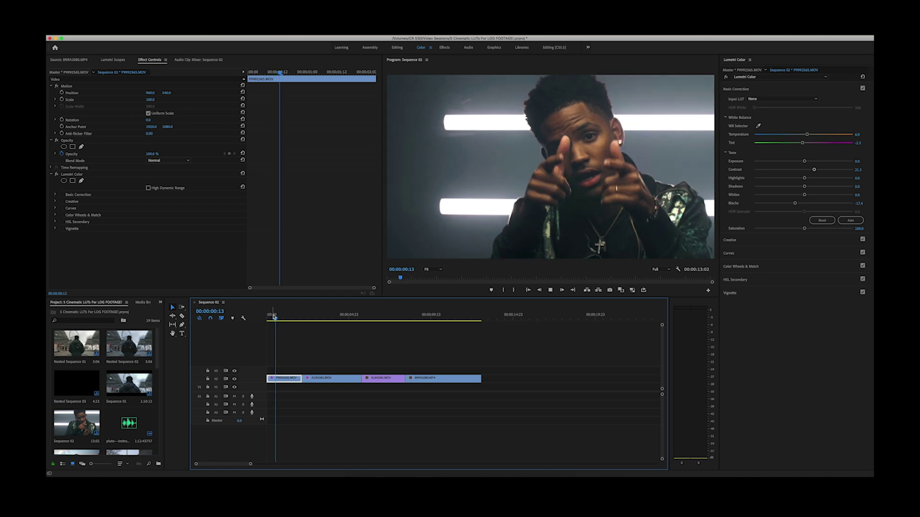
{"action": "key", "text": "space"}
{"action": "left_click", "coordinate": [72, 175]}
{"action": "key", "text": "Delete"}
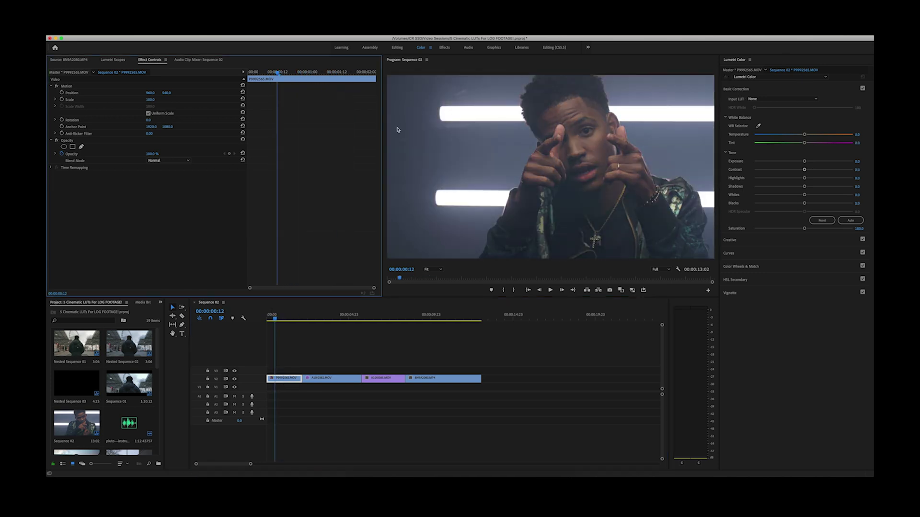
{"action": "left_click", "coordinate": [764, 241]}
{"action": "left_click", "coordinate": [767, 112]}
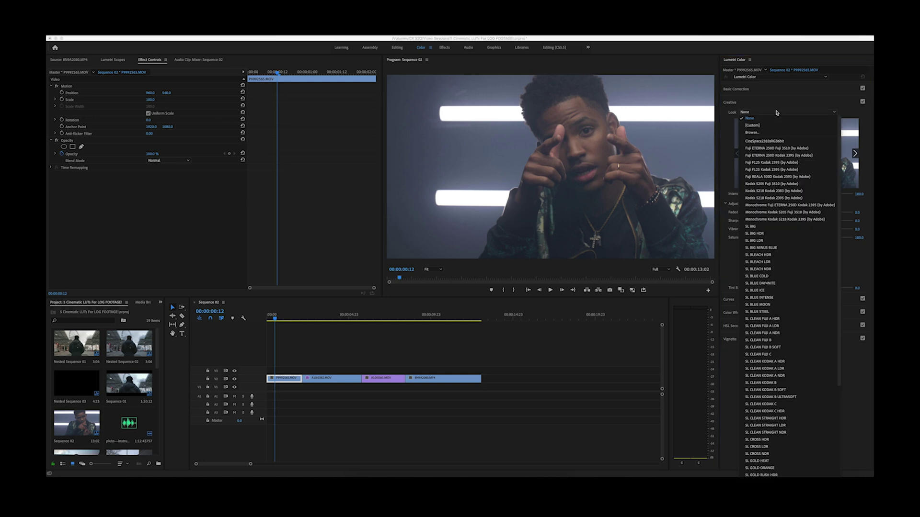
Apply Cool Black & White.cube as the Creative look and preview it.
{"action": "left_click", "coordinate": [766, 132]}
{"action": "left_click", "coordinate": [350, 91]}
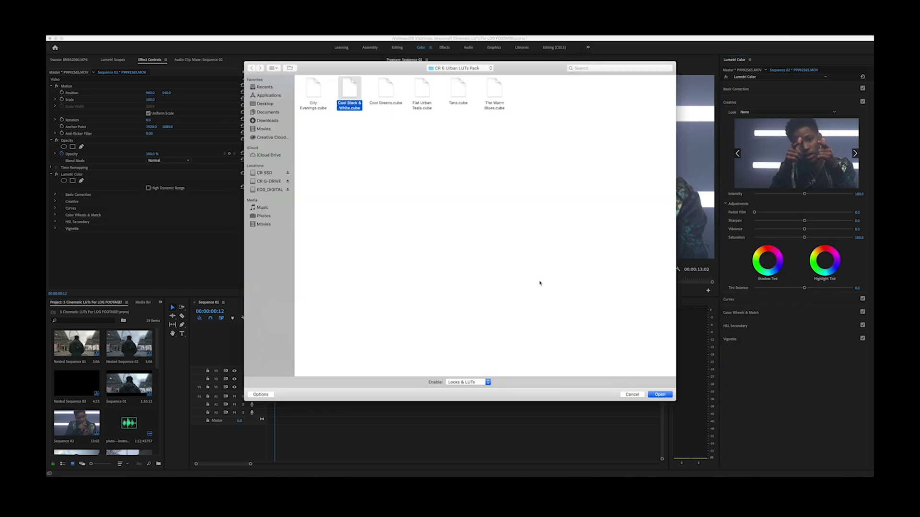
{"action": "left_click", "coordinate": [660, 394]}
{"action": "key", "text": "space"}
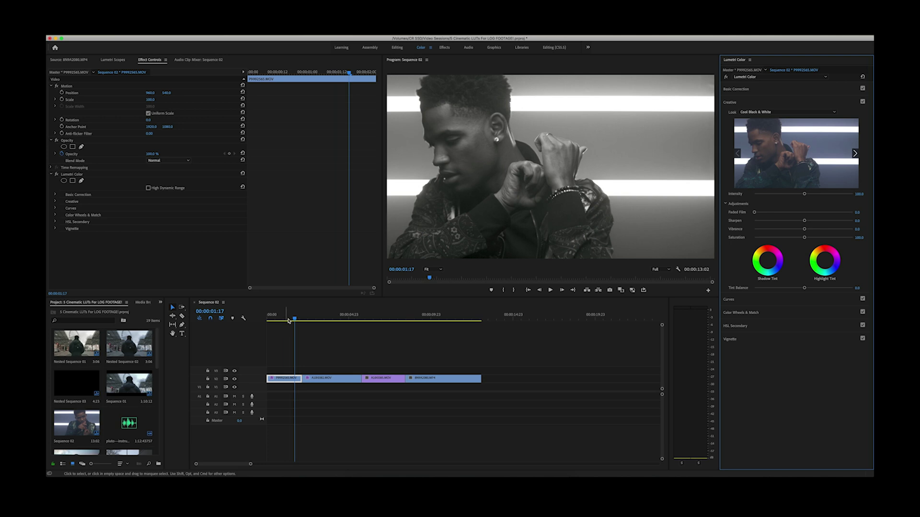
{"action": "left_click", "coordinate": [269, 319]}
{"action": "left_click_drag", "start_coordinate": [281, 320], "coordinate": [271, 320]}
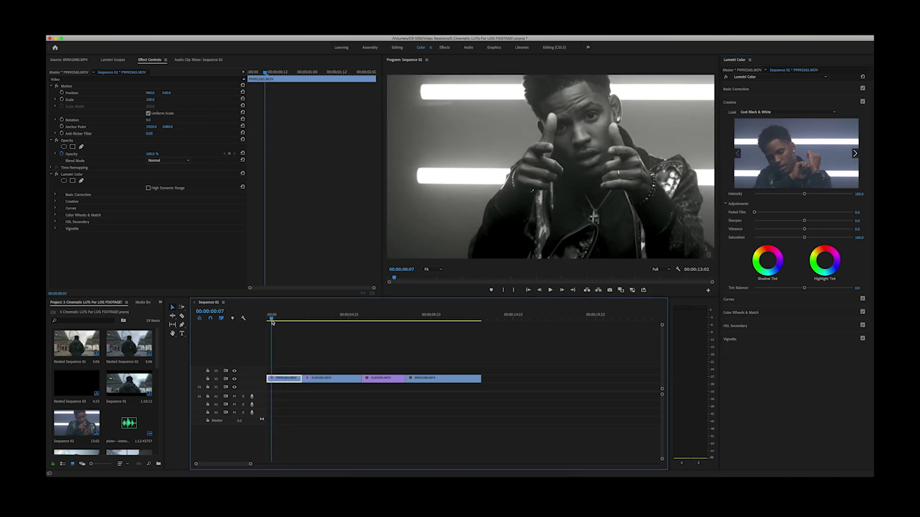
Deepen Blacks and Shadows and brighten Highlights to 14.1 in Basic Correction.
{"action": "left_click", "coordinate": [771, 91]}
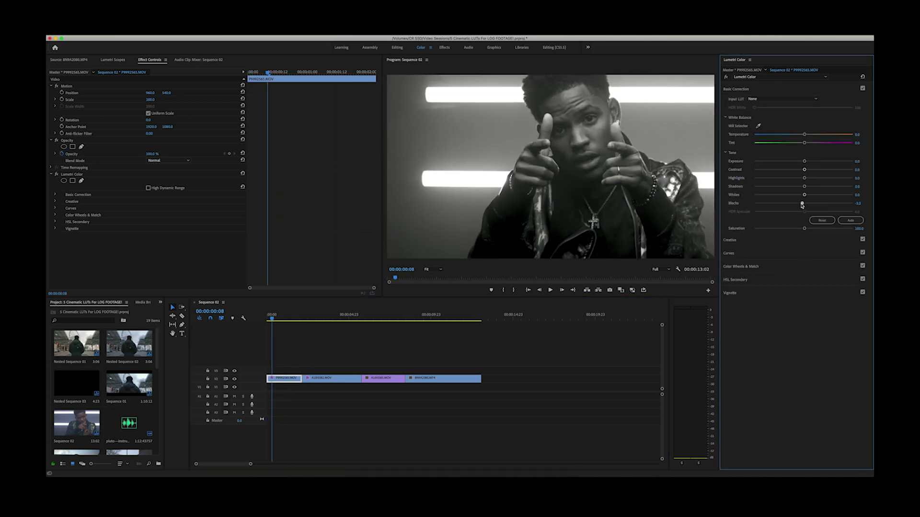
{"action": "left_click_drag", "start_coordinate": [801, 205], "coordinate": [807, 170]}
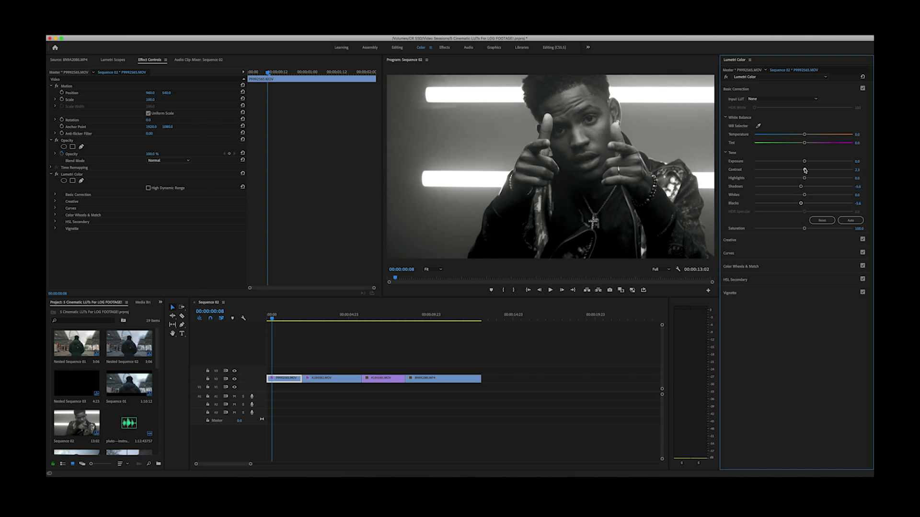
{"action": "left_click_drag", "start_coordinate": [802, 178], "coordinate": [811, 179]}
Play back and scrub the black-and-white grade to review it.
{"action": "left_click", "coordinate": [280, 315]}
{"action": "key", "text": "space"}
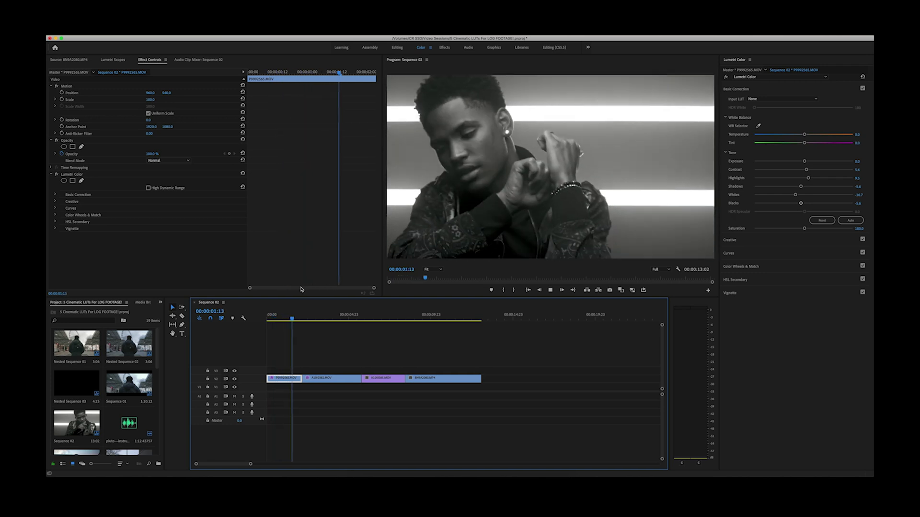
{"action": "left_click", "coordinate": [267, 314]}
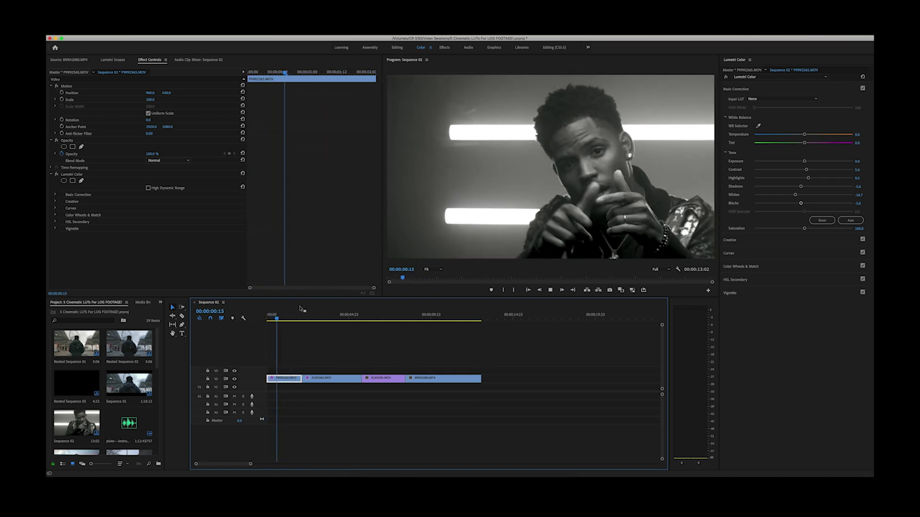
{"action": "left_click", "coordinate": [730, 108]}
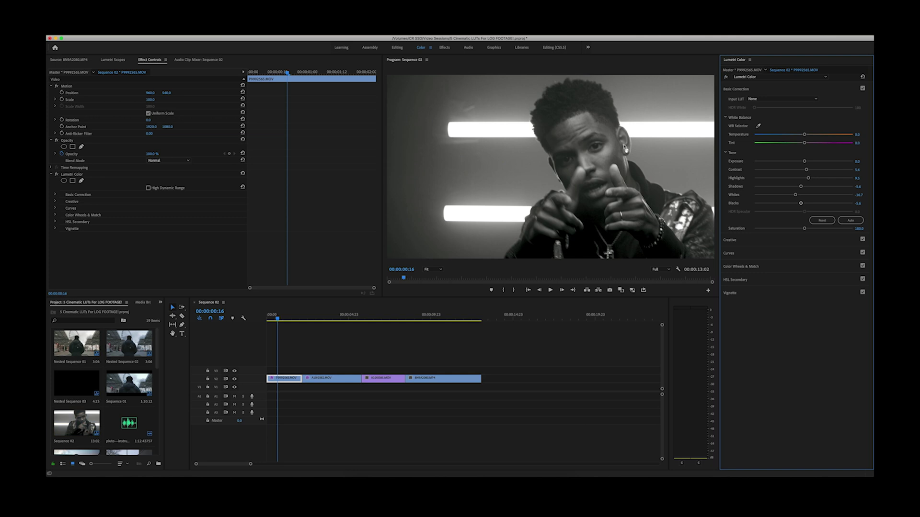
{"action": "key", "text": "space"}
{"action": "left_click", "coordinate": [245, 324]}
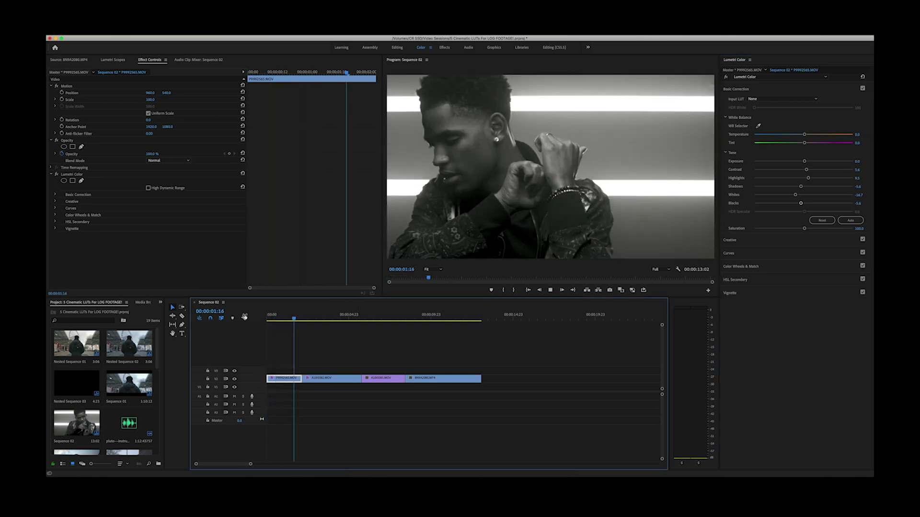
{"action": "key", "text": "space"}
{"action": "left_click_drag", "start_coordinate": [283, 320], "coordinate": [271, 320]}
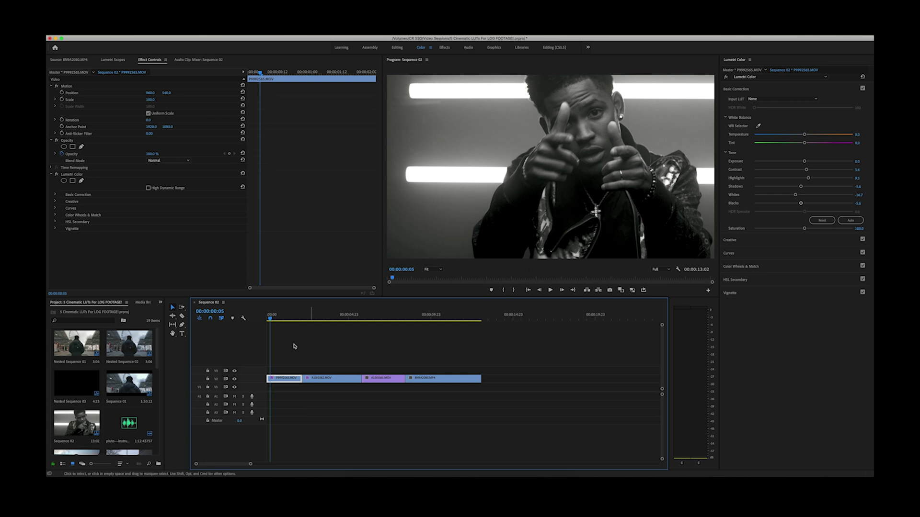
{"action": "left_click_drag", "start_coordinate": [279, 319], "coordinate": [276, 320]}
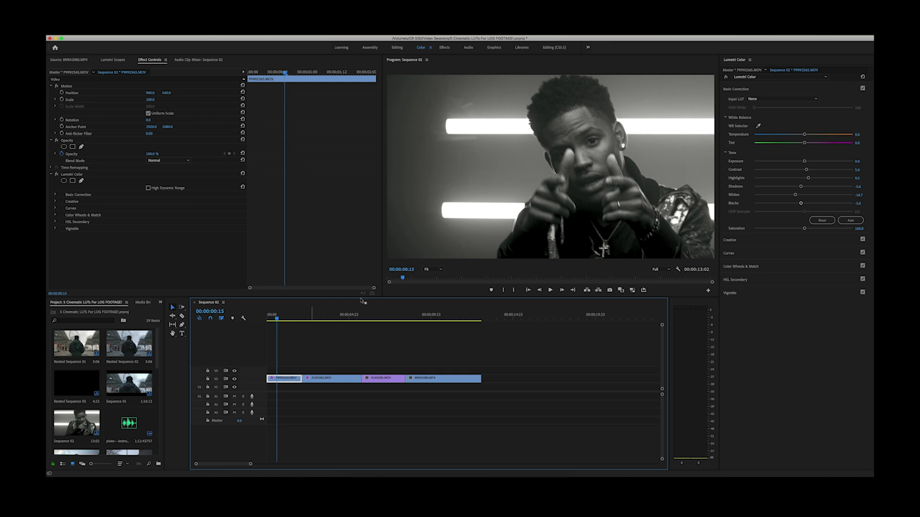
Replace the Lumetri grade with a fresh Cool Black & White.cube look.
{"action": "left_click", "coordinate": [71, 176]}
{"action": "key", "text": "Delete"}
{"action": "left_click", "coordinate": [776, 240]}
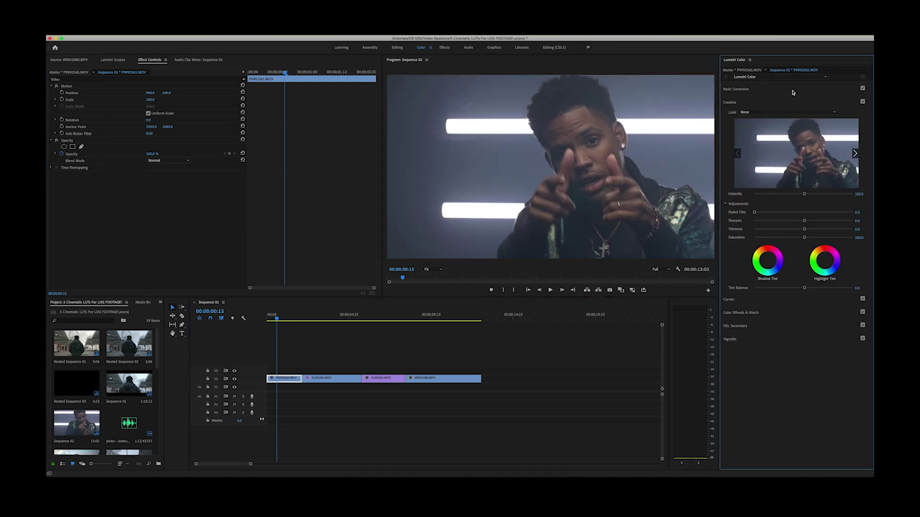
{"action": "left_click", "coordinate": [788, 112]}
{"action": "left_click", "coordinate": [752, 132]}
{"action": "double_click", "coordinate": [349, 97]}
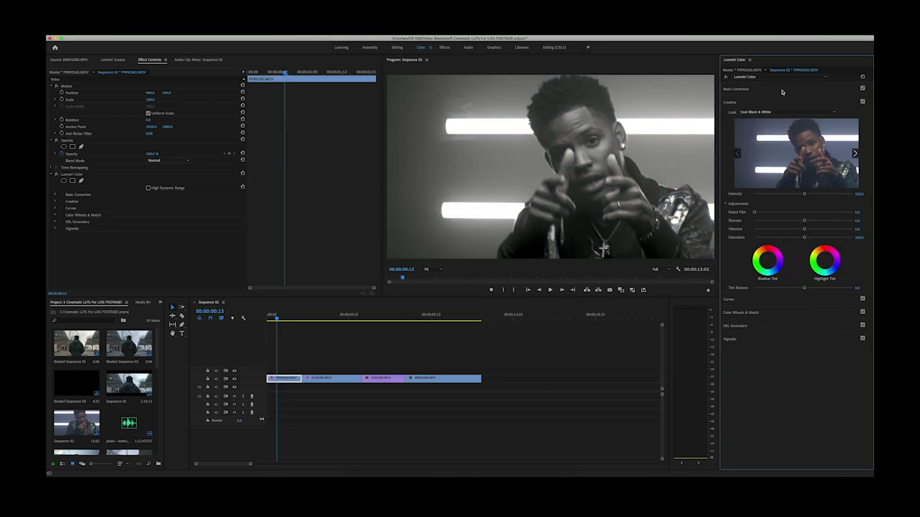
Lift Shadows to 10.0 and play the sequence from near the start.
{"action": "left_click", "coordinate": [782, 89]}
{"action": "left_click", "coordinate": [286, 319]}
{"action": "left_click_drag", "start_coordinate": [286, 320], "coordinate": [273, 321]}
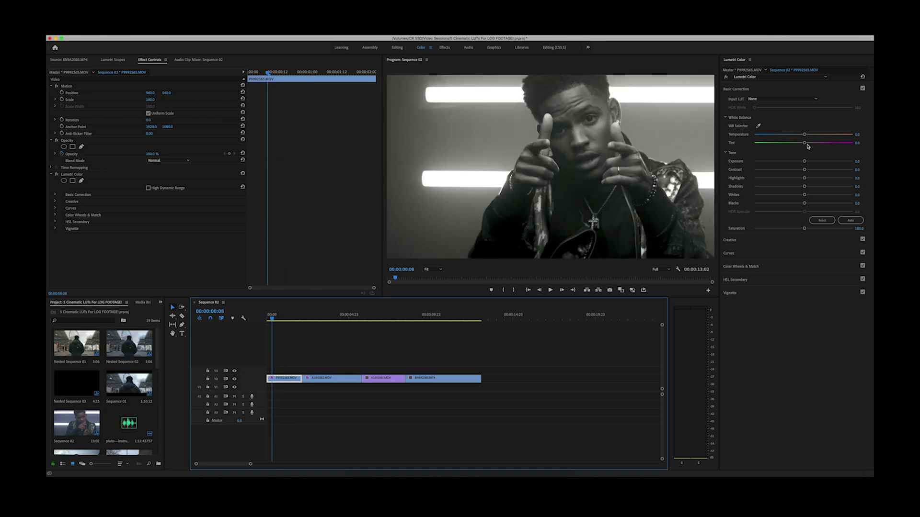
{"action": "left_click_drag", "start_coordinate": [806, 187], "coordinate": [809, 188]}
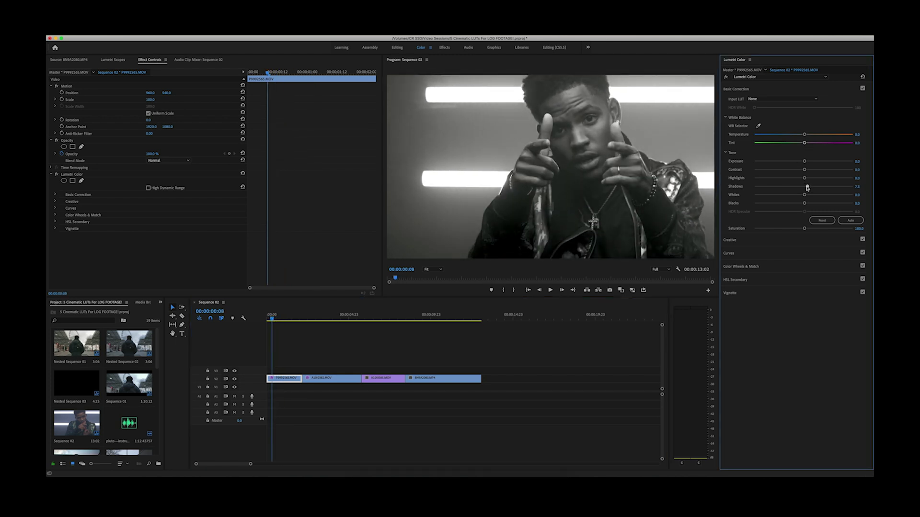
{"action": "left_click", "coordinate": [269, 317]}
{"action": "key", "text": "space"}
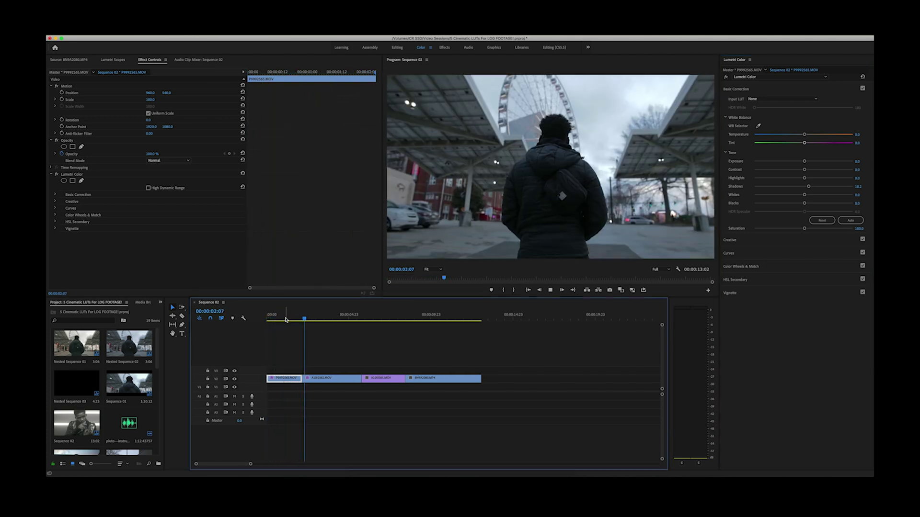
Toggle the Lumetri bypass and scrub through the opening clips to review them.
{"action": "left_click", "coordinate": [274, 318]}
{"action": "left_click", "coordinate": [726, 77]}
{"action": "left_click", "coordinate": [726, 78]}
{"action": "left_click", "coordinate": [285, 320]}
{"action": "mouse_move", "coordinate": [285, 320]}
{"action": "left_mouse_down"}
{"action": "mouse_move", "coordinate": [268, 321]}
{"action": "mouse_move", "coordinate": [282, 321]}
{"action": "left_mouse_up"}
{"action": "left_click", "coordinate": [327, 319]}
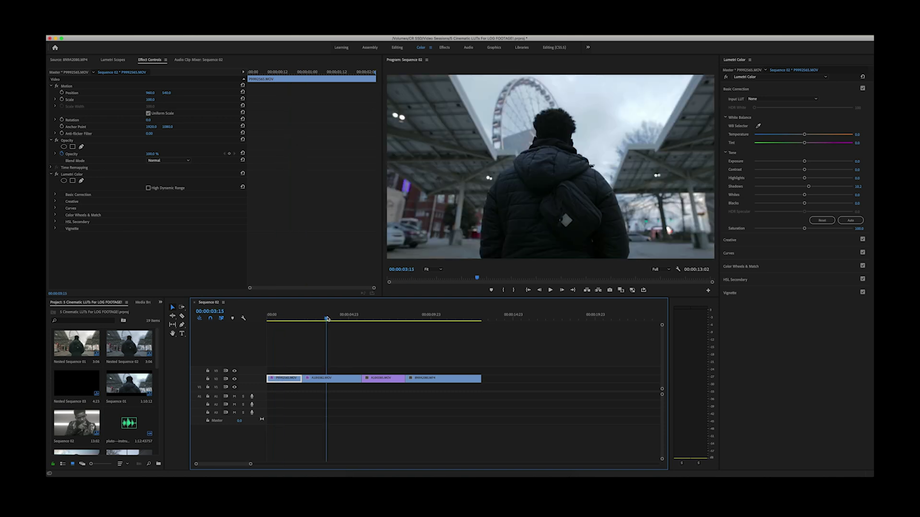
{"action": "mouse_move", "coordinate": [346, 316]}
{"action": "left_mouse_down"}
{"action": "mouse_move", "coordinate": [382, 320]}
{"action": "mouse_move", "coordinate": [335, 320]}
{"action": "left_mouse_up"}
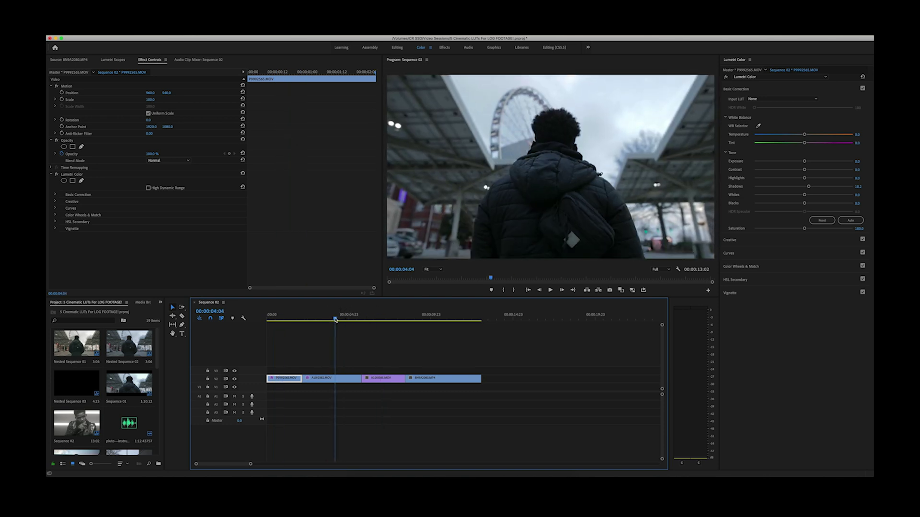
Deselect all clips, then select the A10I0382.MOV clip on V2 for grading.
{"action": "left_click", "coordinate": [349, 344]}
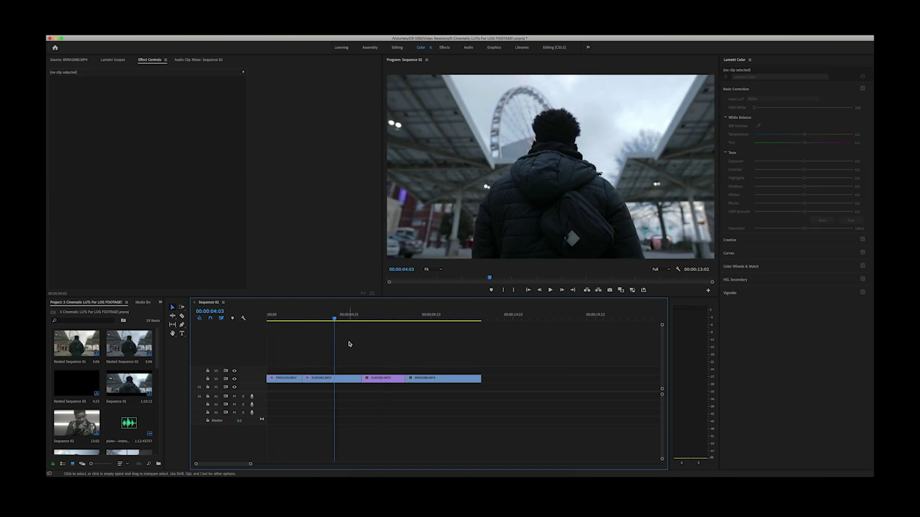
{"action": "left_click", "coordinate": [339, 377]}
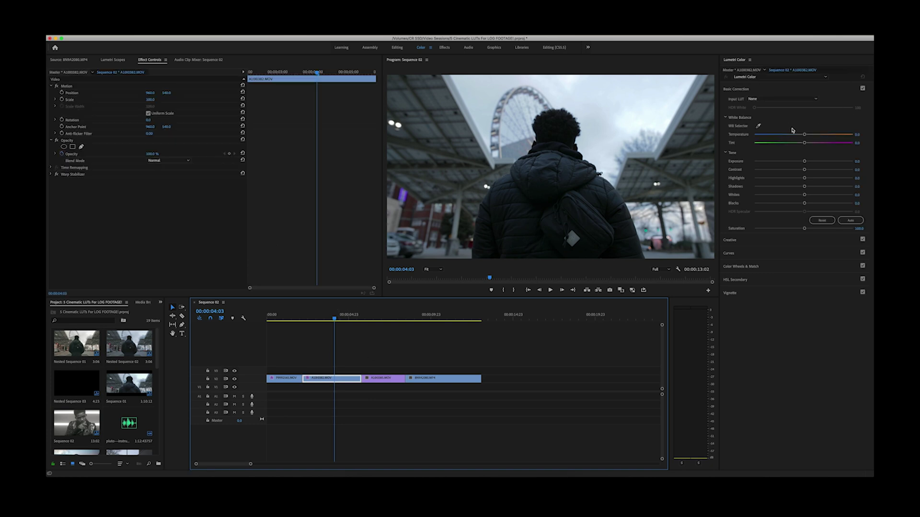
{"action": "left_click", "coordinate": [783, 240]}
Preview The Warm Blues.cube LUT on the canopy clip, then delete its Lumetri Color effect.
{"action": "left_click", "coordinate": [785, 113]}
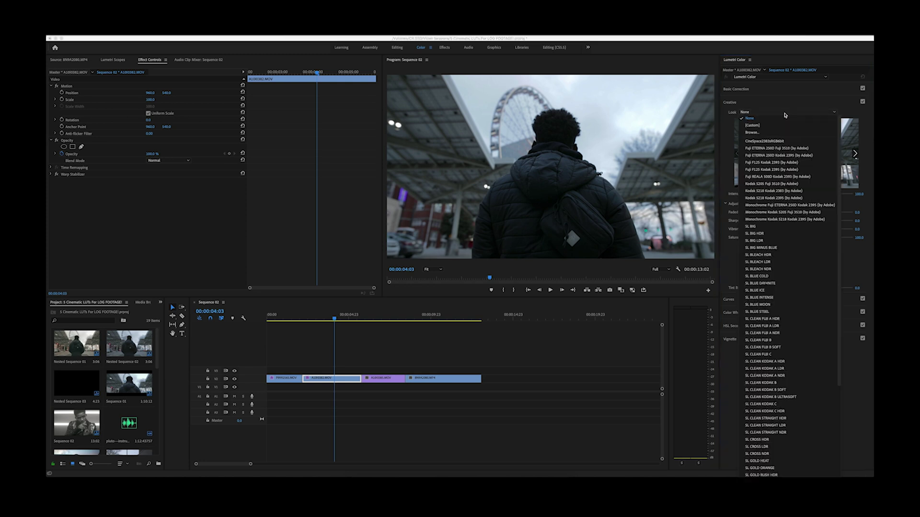
{"action": "left_click", "coordinate": [768, 133]}
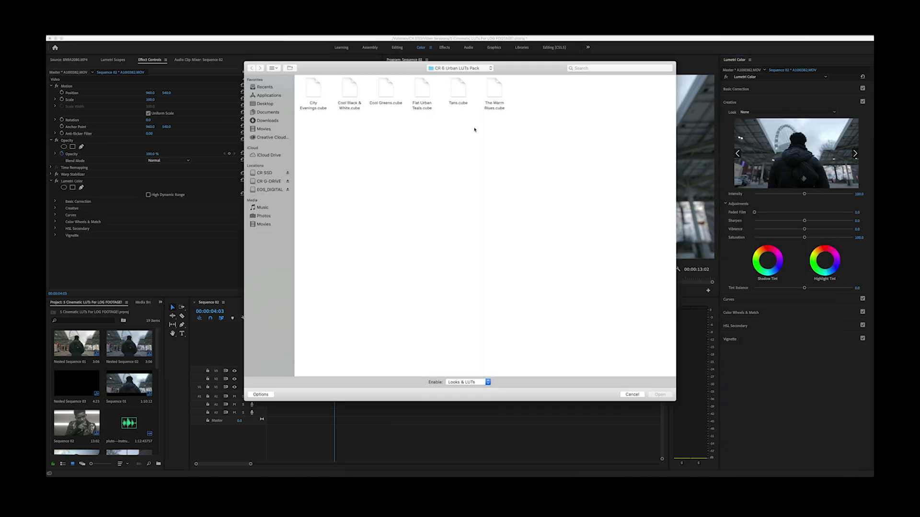
{"action": "left_click", "coordinate": [494, 96]}
{"action": "left_click", "coordinate": [659, 395]}
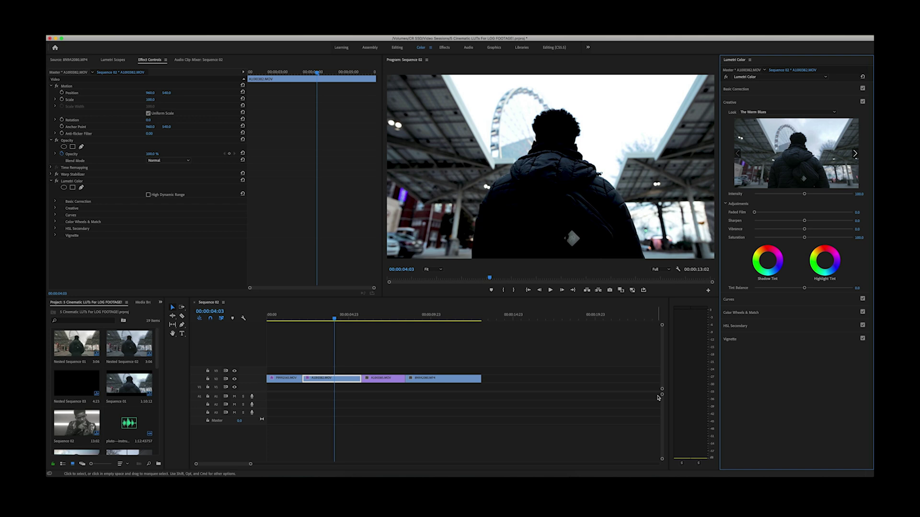
{"action": "mouse_move", "coordinate": [354, 319]}
{"action": "left_mouse_down"}
{"action": "mouse_move", "coordinate": [368, 319]}
{"action": "mouse_move", "coordinate": [343, 323]}
{"action": "left_mouse_up"}
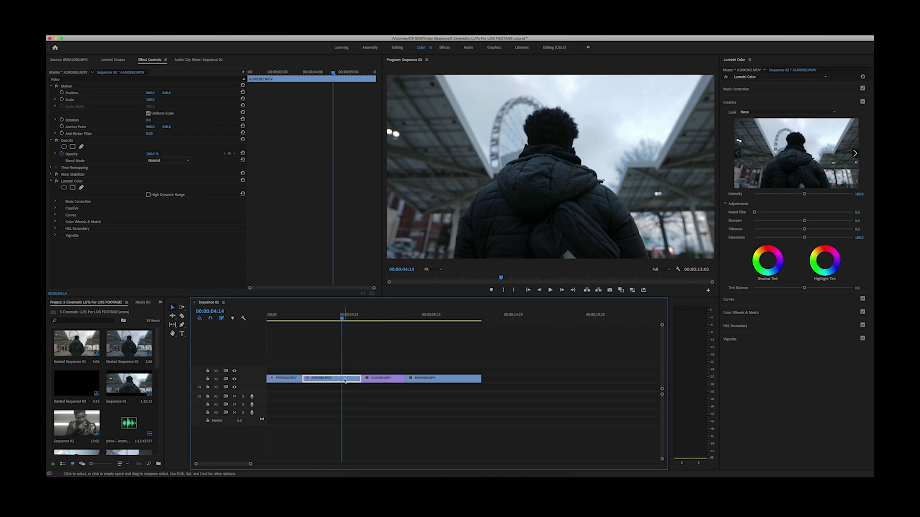
{"action": "left_click", "coordinate": [71, 182]}
{"action": "key", "text": "Delete"}
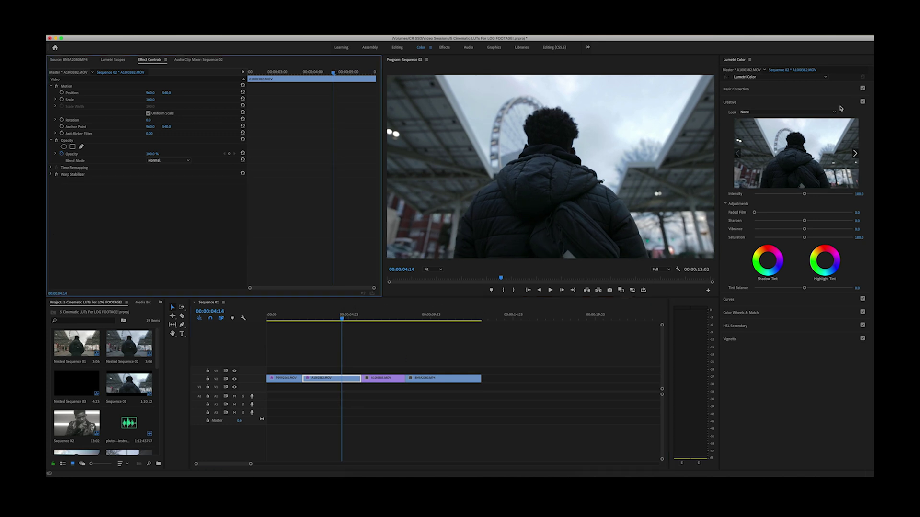
Warm the canopy clip's white-balance Temperature to 22 in Basic Correction.
{"action": "left_click", "coordinate": [799, 90]}
{"action": "left_click", "coordinate": [808, 136]}
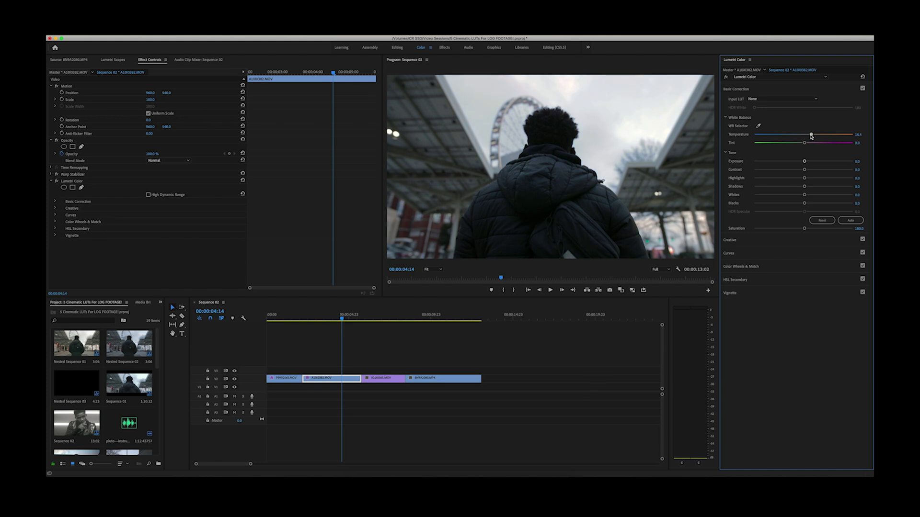
{"action": "left_click_drag", "start_coordinate": [812, 135], "coordinate": [814, 137]}
{"action": "left_click_drag", "start_coordinate": [858, 135], "coordinate": [860, 135]}
Set the next shot of the man looking up to Temperature 22 and scrub to check it.
{"action": "left_click", "coordinate": [378, 316]}
{"action": "left_click", "coordinate": [384, 378]}
{"action": "left_click", "coordinate": [858, 135]}
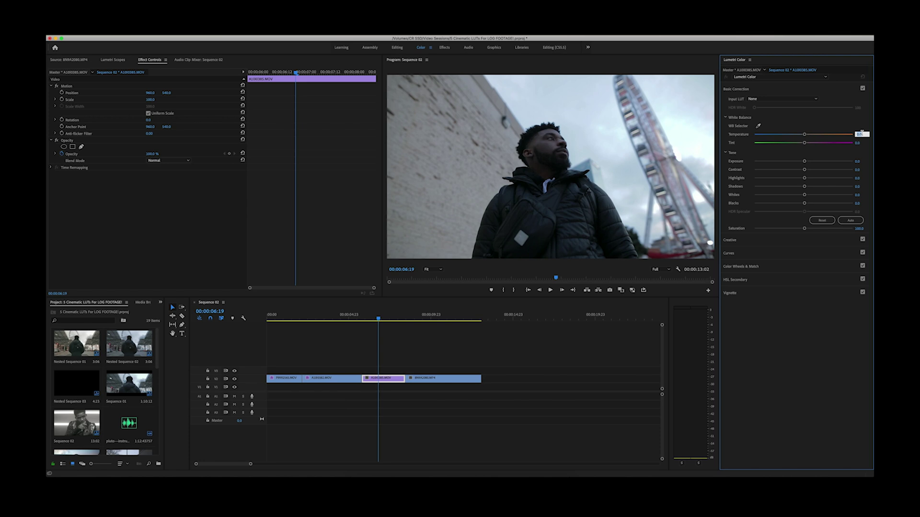
{"action": "type", "text": "22"}
{"action": "key", "text": "Return"}
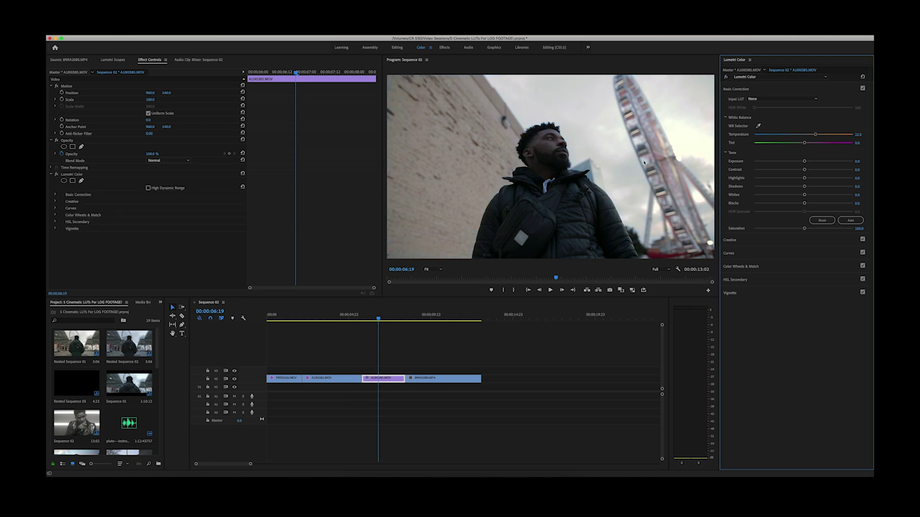
{"action": "mouse_move", "coordinate": [378, 319]}
{"action": "left_mouse_down"}
{"action": "mouse_move", "coordinate": [335, 319]}
{"action": "mouse_move", "coordinate": [374, 320]}
{"action": "left_mouse_up"}
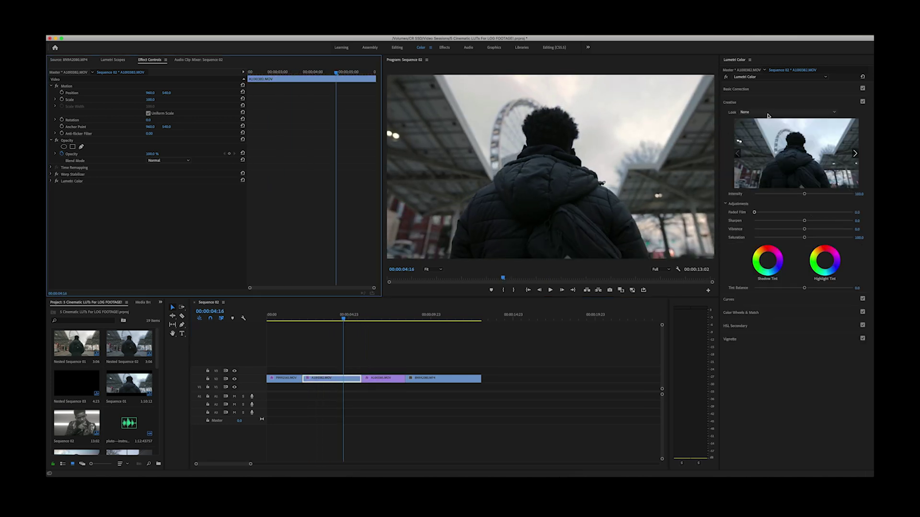
{"action": "left_click", "coordinate": [762, 112]}
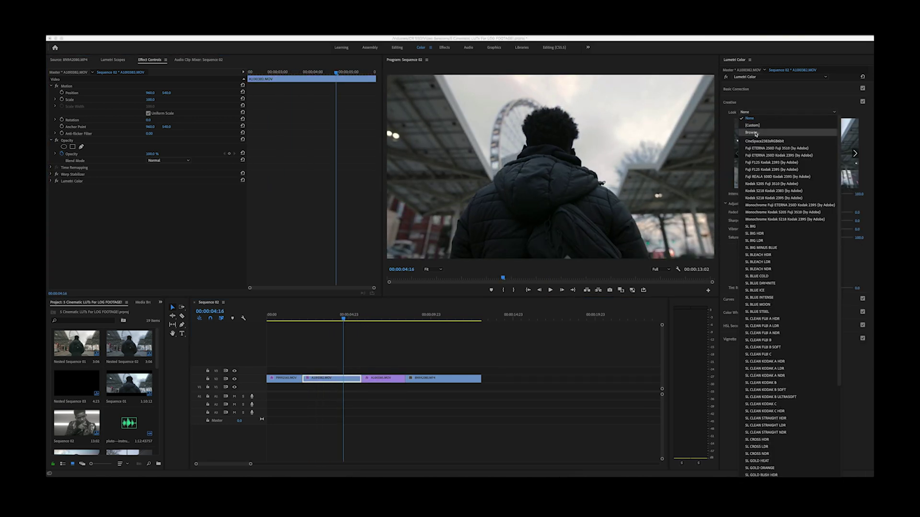
Load The Warm Blues.cube as the canopy clip's look at about 24 intensity, then show Lumetri Scopes.
{"action": "left_click", "coordinate": [752, 132]}
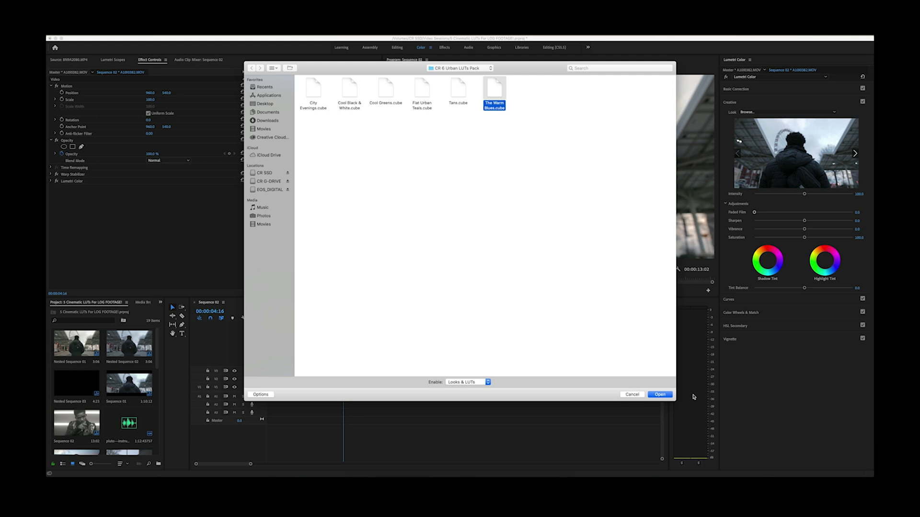
{"action": "left_click", "coordinate": [657, 394]}
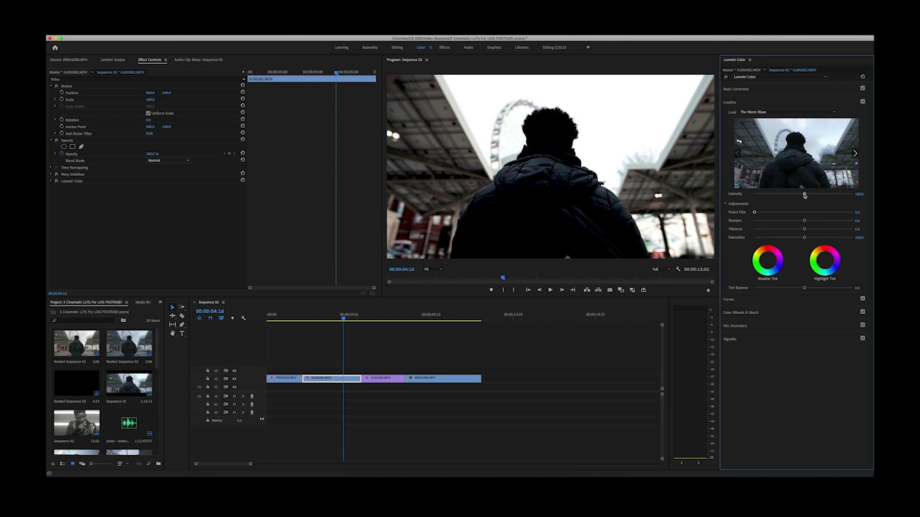
{"action": "left_click_drag", "start_coordinate": [804, 195], "coordinate": [753, 199]}
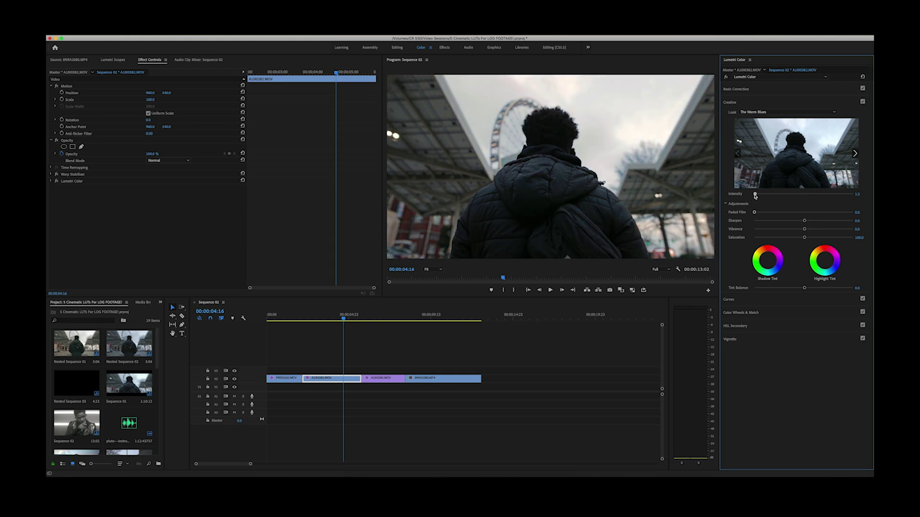
{"action": "left_click_drag", "start_coordinate": [760, 195], "coordinate": [766, 196]}
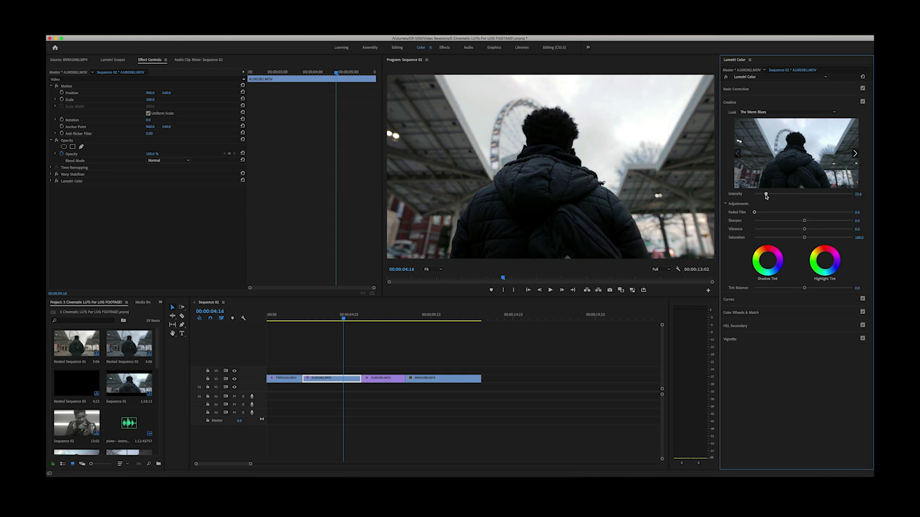
{"action": "left_click", "coordinate": [115, 60]}
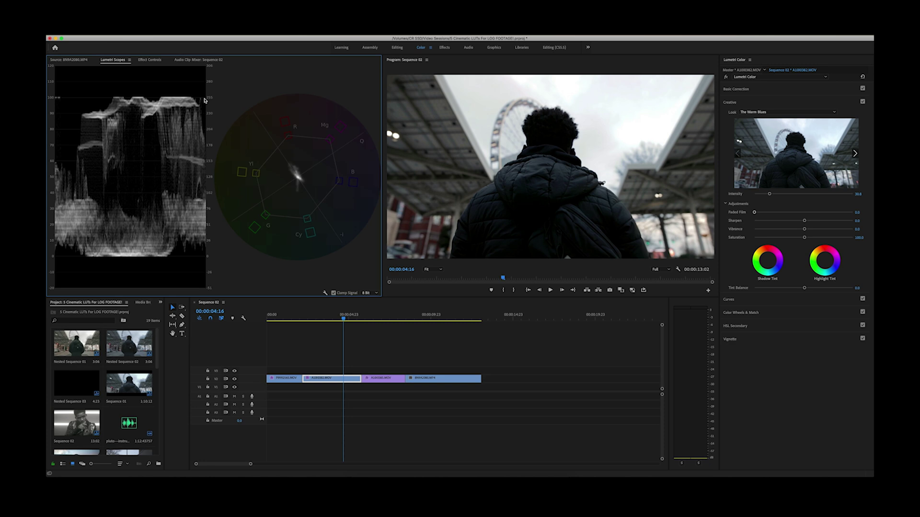
Drop The Warm Blues intensity to about 12, toggling the grade on and off to compare.
{"action": "left_click_drag", "start_coordinate": [769, 194], "coordinate": [743, 194]}
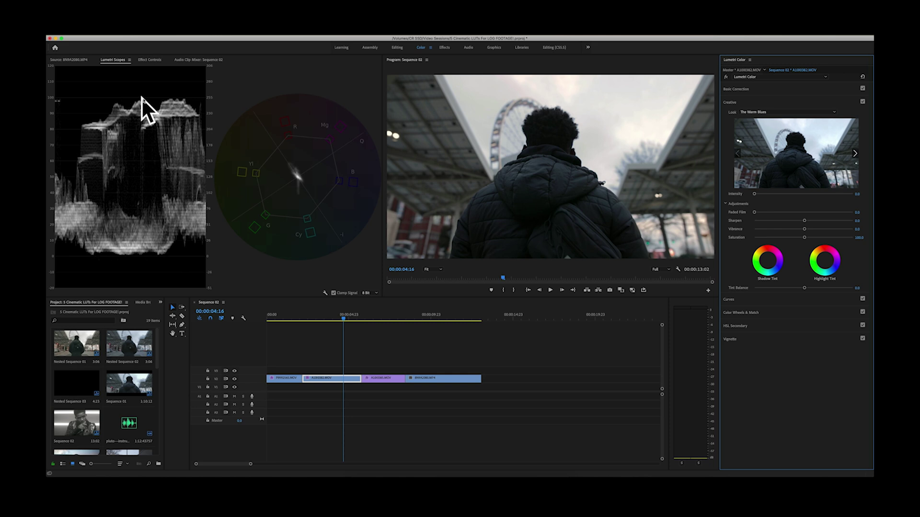
{"action": "left_click_drag", "start_coordinate": [755, 196], "coordinate": [765, 195]}
{"action": "left_click", "coordinate": [726, 77]}
{"action": "left_click", "coordinate": [727, 78]}
{"action": "left_click", "coordinate": [726, 77]}
{"action": "left_click", "coordinate": [726, 77]}
{"action": "left_click", "coordinate": [727, 77]}
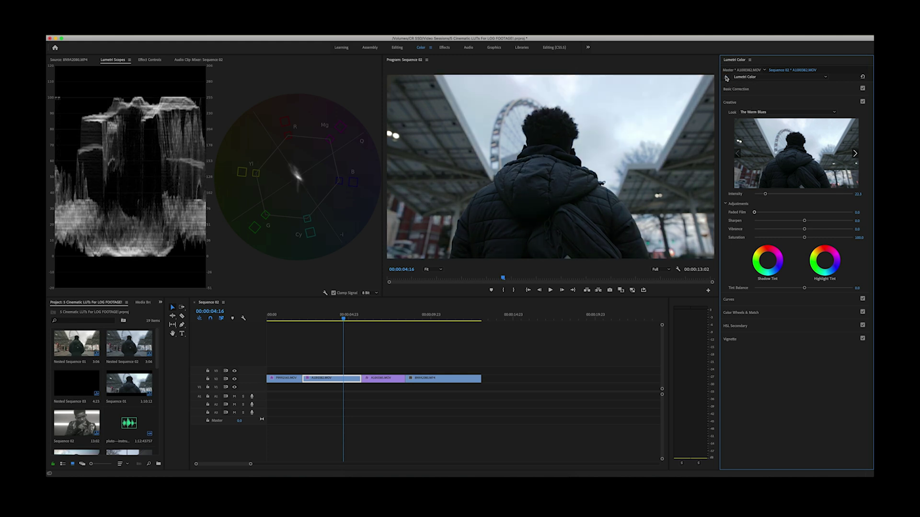
{"action": "left_click", "coordinate": [726, 77]}
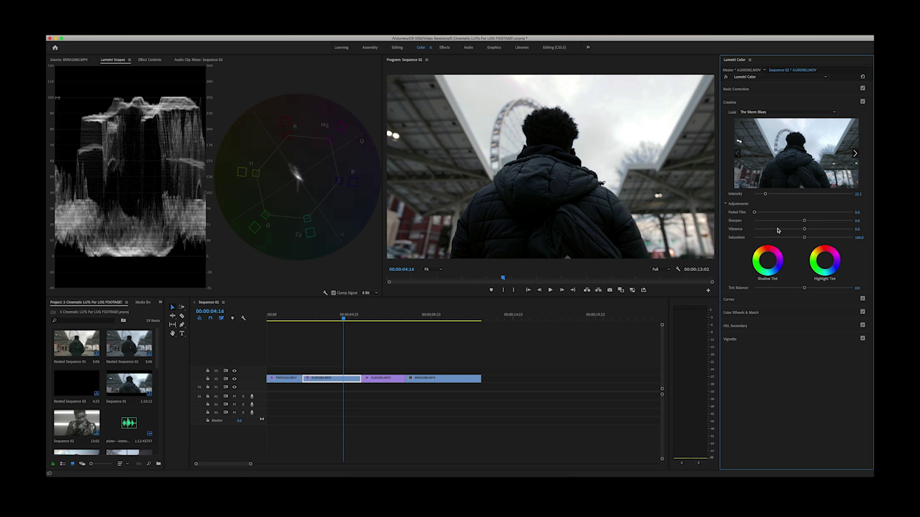
{"action": "left_click", "coordinate": [789, 92]}
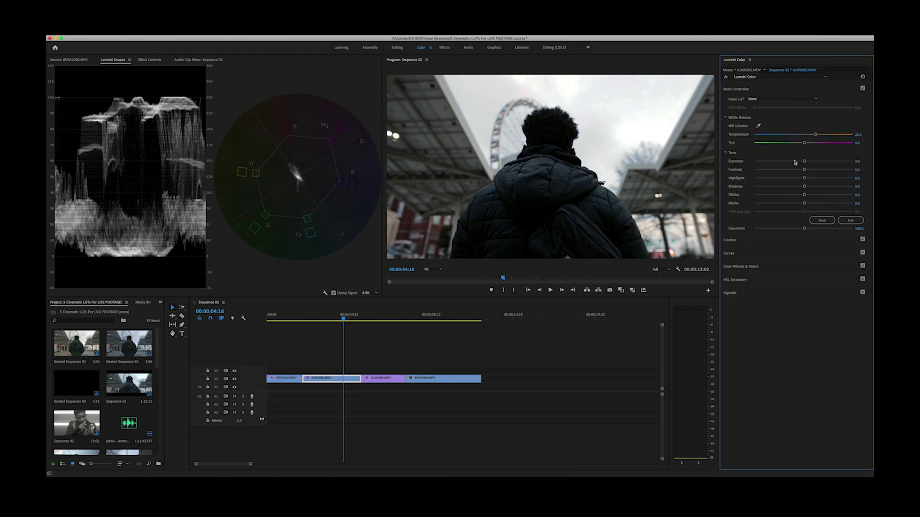
Lift the canopy clip's Shadows to 12.1 and warm its Temperature to 35.1.
{"action": "left_click", "coordinate": [772, 242]}
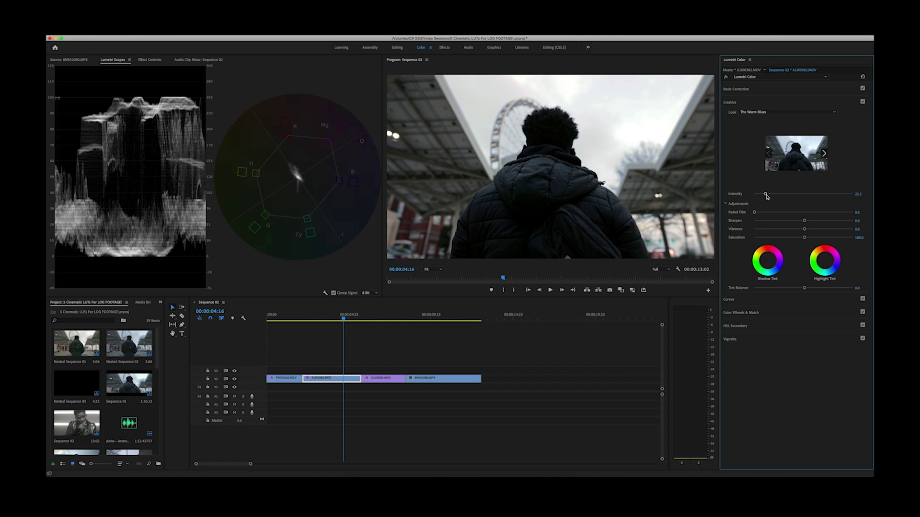
{"action": "left_click", "coordinate": [773, 89]}
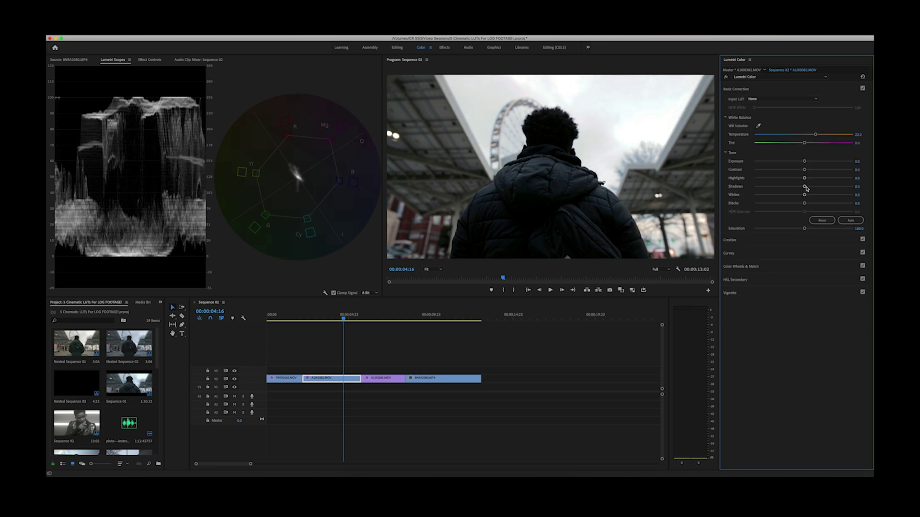
{"action": "left_click_drag", "start_coordinate": [805, 188], "coordinate": [809, 188]}
{"action": "left_click_drag", "start_coordinate": [816, 137], "coordinate": [821, 137]}
Replay the canopy clip around 3:09, then push The Warm Blues intensity back to about 100.
{"action": "left_click", "coordinate": [309, 319]}
{"action": "key", "text": "space"}
{"action": "key", "text": "space"}
{"action": "left_click", "coordinate": [316, 318]}
{"action": "key", "text": "space"}
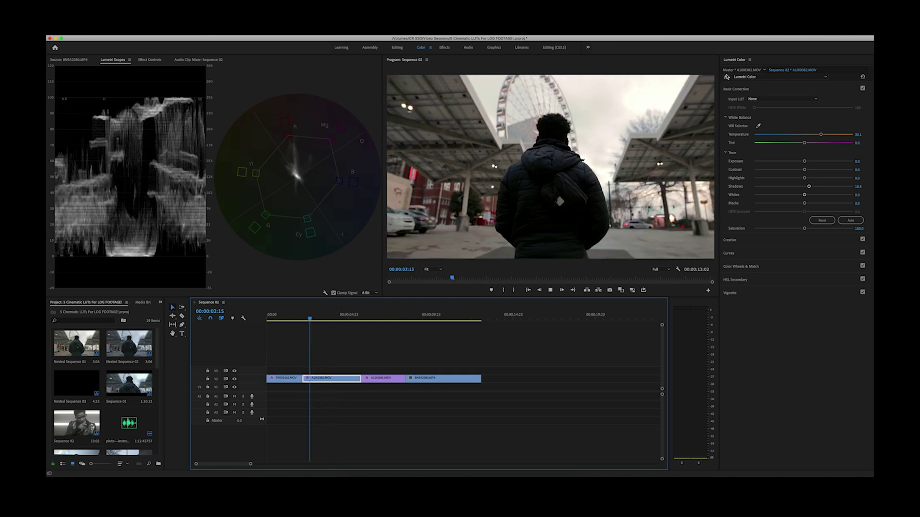
{"action": "left_click", "coordinate": [726, 78]}
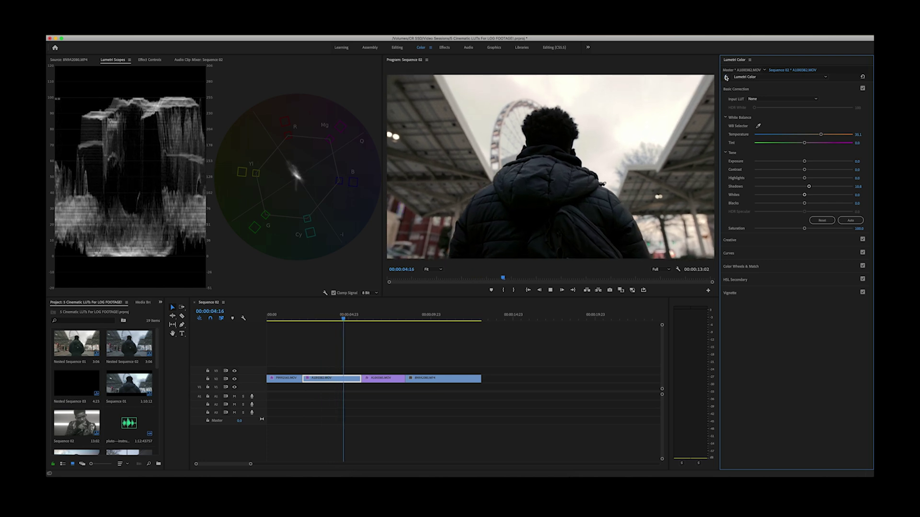
{"action": "key", "text": "space"}
{"action": "left_click", "coordinate": [318, 319]}
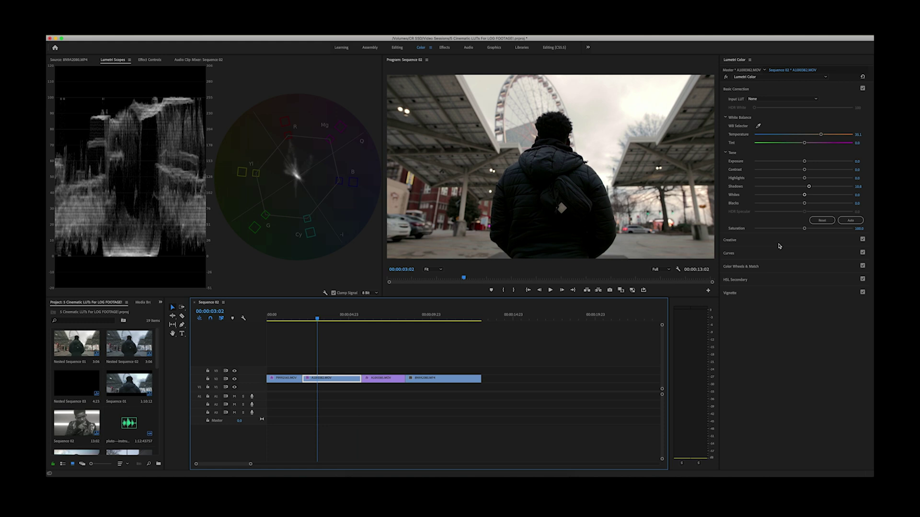
{"action": "left_click", "coordinate": [778, 242]}
{"action": "left_click", "coordinate": [805, 195]}
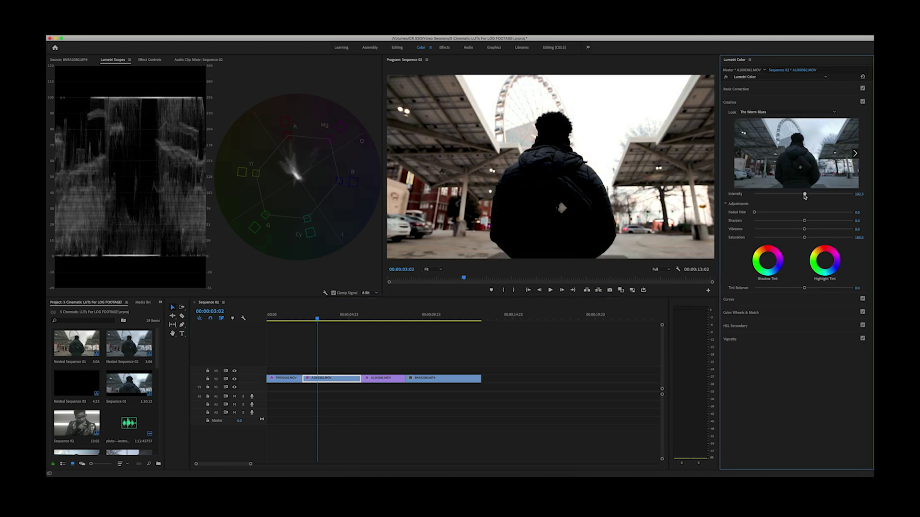
Play back the canopy clip to review the stronger Warm Blues look.
{"action": "left_click", "coordinate": [307, 319]}
{"action": "key", "text": "space"}
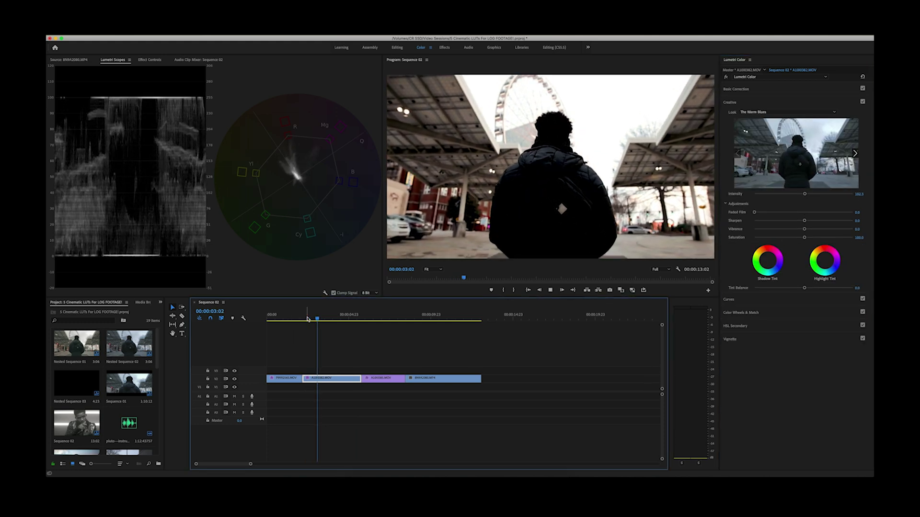
{"action": "key", "text": "space"}
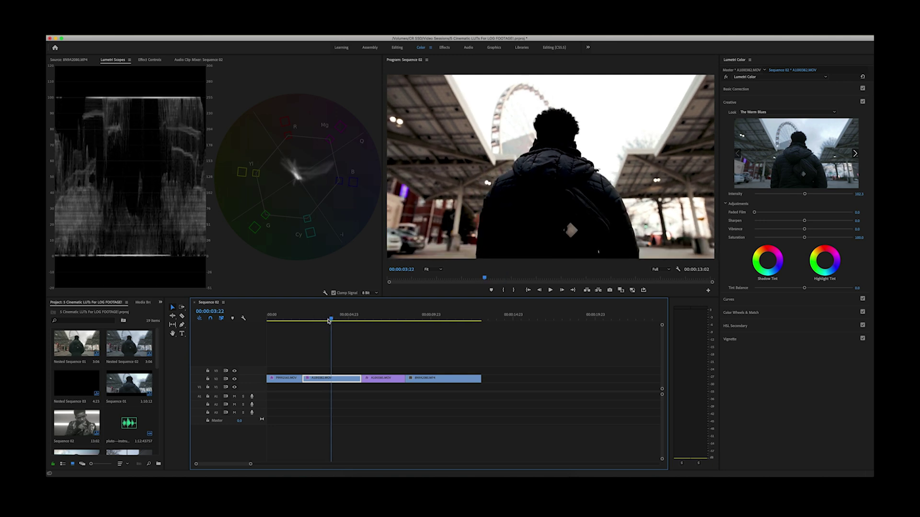
{"action": "left_click", "coordinate": [318, 319]}
Set The Warm Blues look intensity to 25 and step the playhead to 03:13.
{"action": "left_click_drag", "start_coordinate": [861, 190], "coordinate": [857, 199]}
{"action": "left_click", "coordinate": [860, 194]}
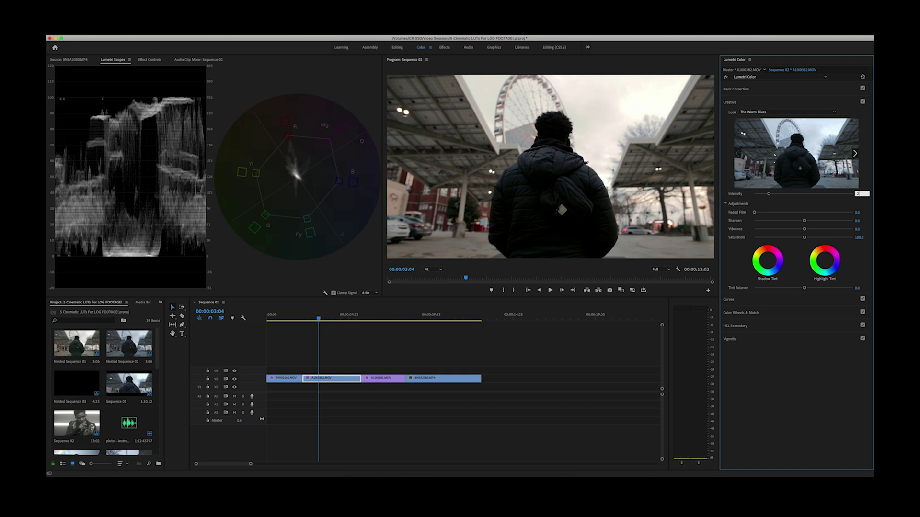
{"action": "type", "text": "25"}
{"action": "key", "text": "Return"}
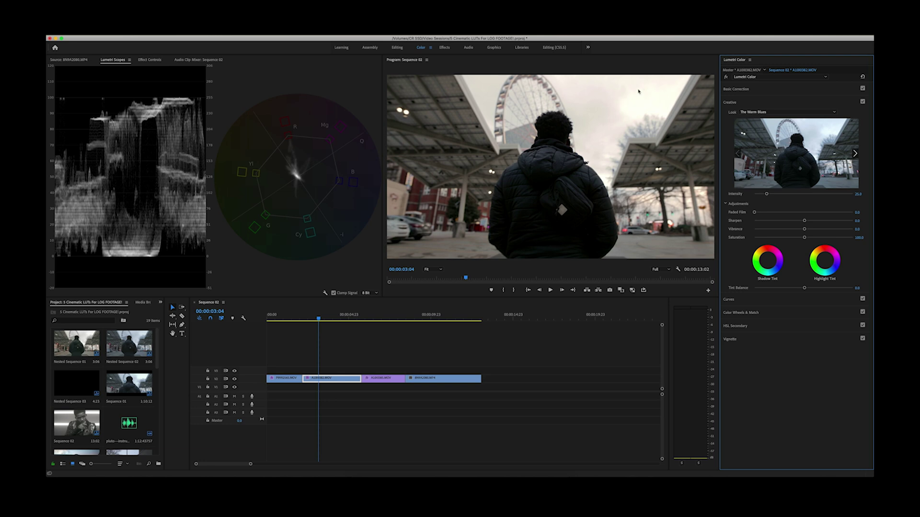
{"action": "left_click", "coordinate": [322, 317]}
{"action": "key", "text": "Right"}
{"action": "key", "text": "Right"}
{"action": "key", "text": "Right"}
{"action": "key", "text": "Right"}
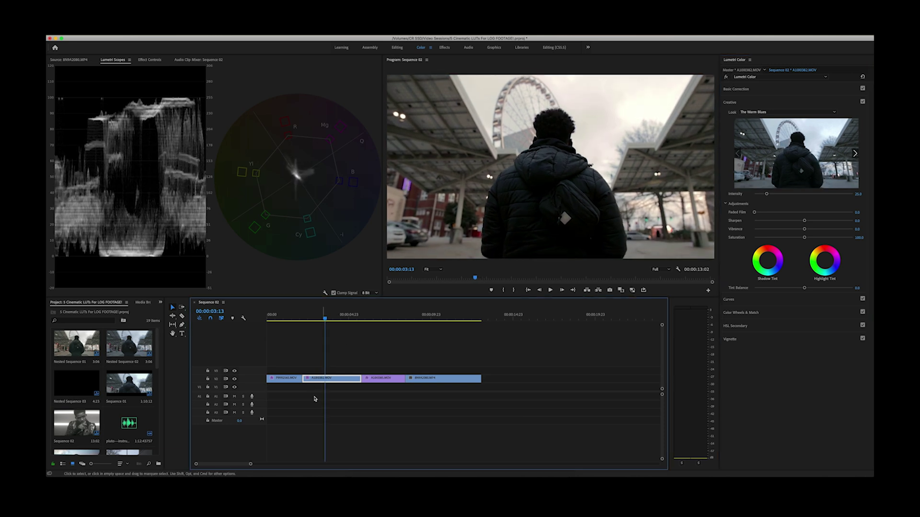
{"action": "left_click", "coordinate": [150, 60]}
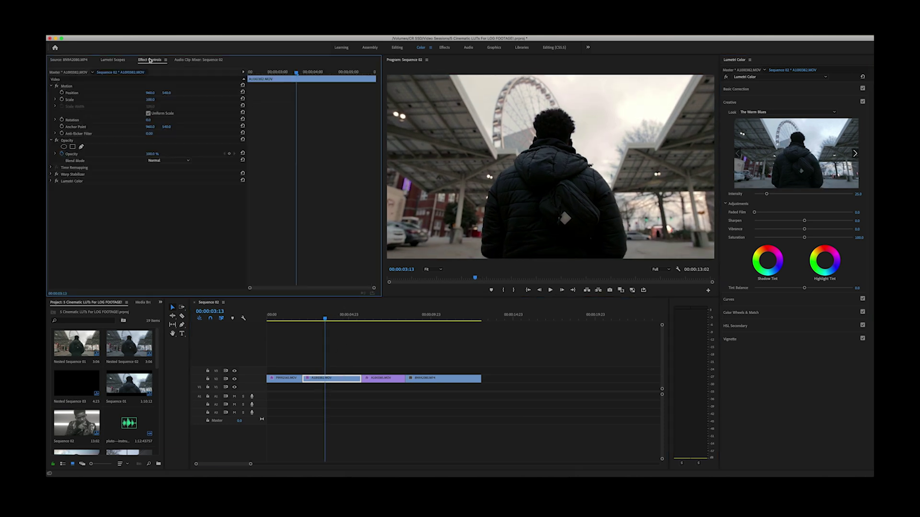
Delete the clip's Lumetri Color effect and start a new grade with Temperature 22.
{"action": "left_click", "coordinate": [72, 182]}
{"action": "key", "text": "Delete"}
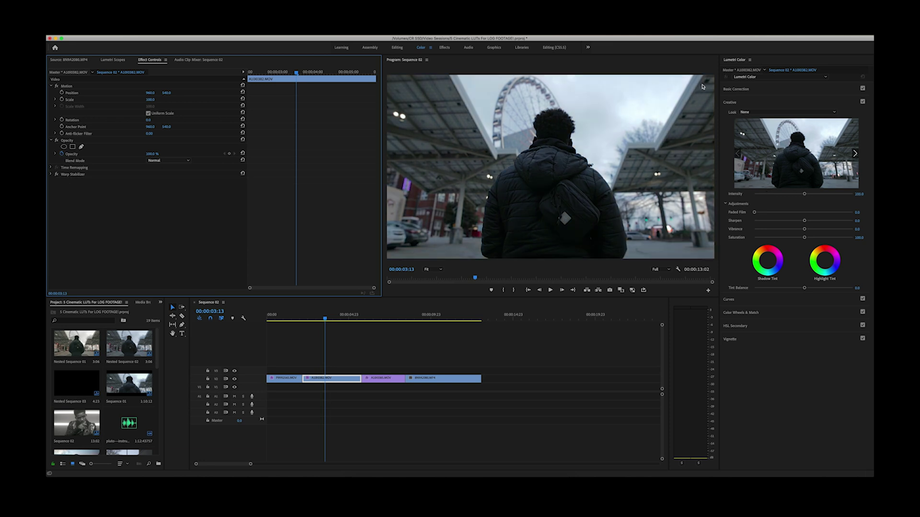
{"action": "left_click", "coordinate": [791, 88]}
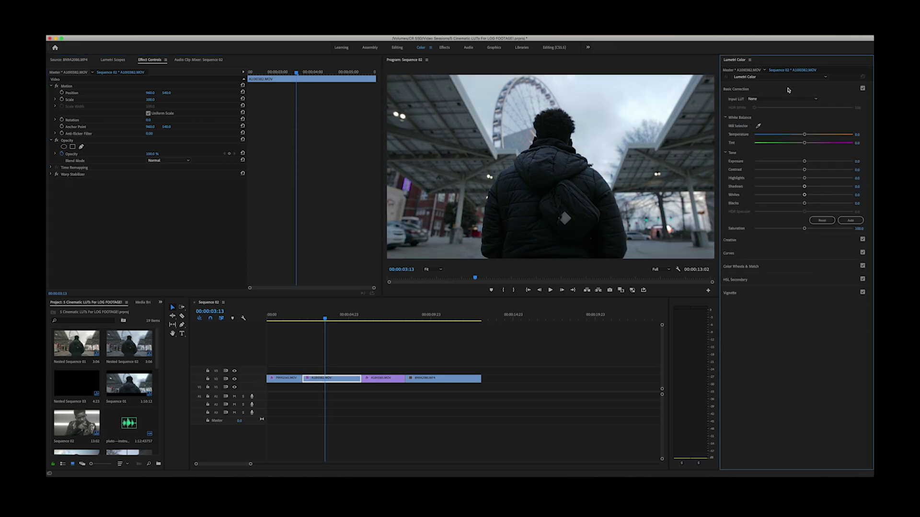
{"action": "left_click", "coordinate": [858, 135]}
{"action": "type", "text": "22"}
{"action": "key", "text": "Return"}
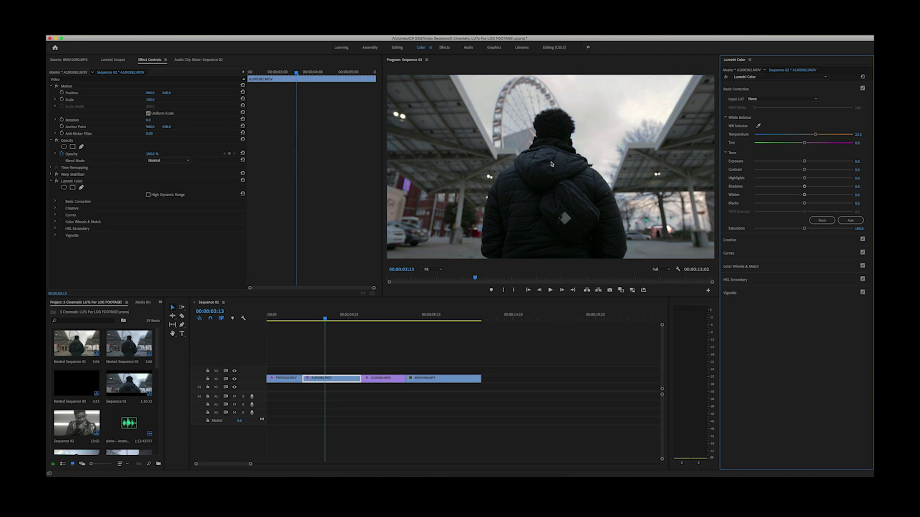
Load Cool Greens.cube as the look and drop its intensity to 0.
{"action": "left_click", "coordinate": [772, 240]}
{"action": "left_click", "coordinate": [786, 112]}
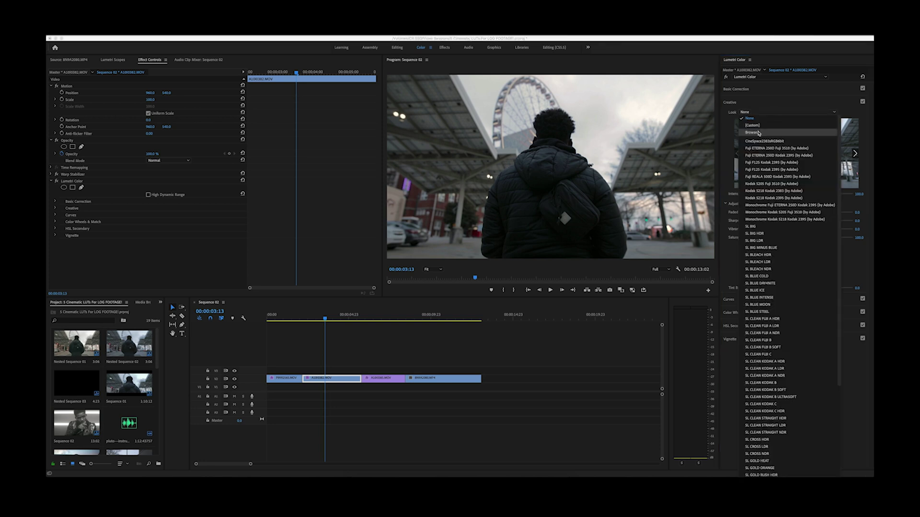
{"action": "left_click", "coordinate": [759, 132]}
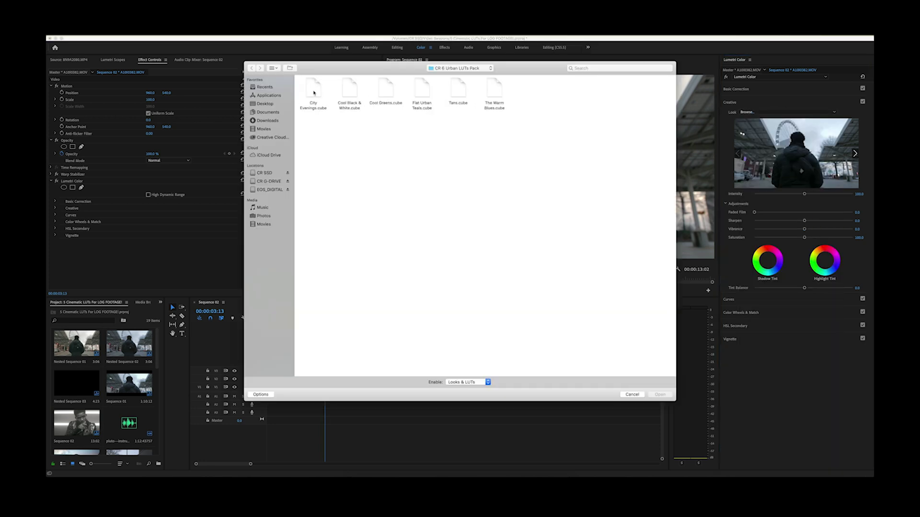
{"action": "left_click", "coordinate": [384, 92]}
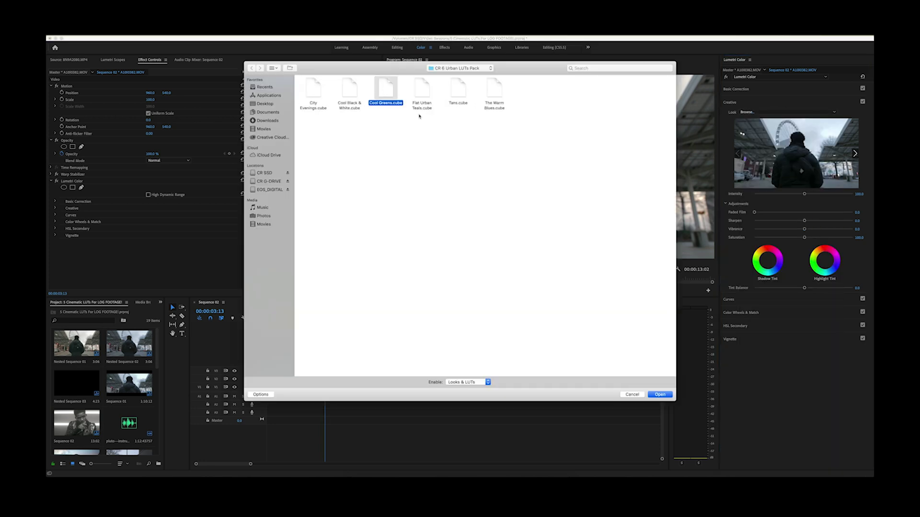
{"action": "left_click", "coordinate": [660, 395]}
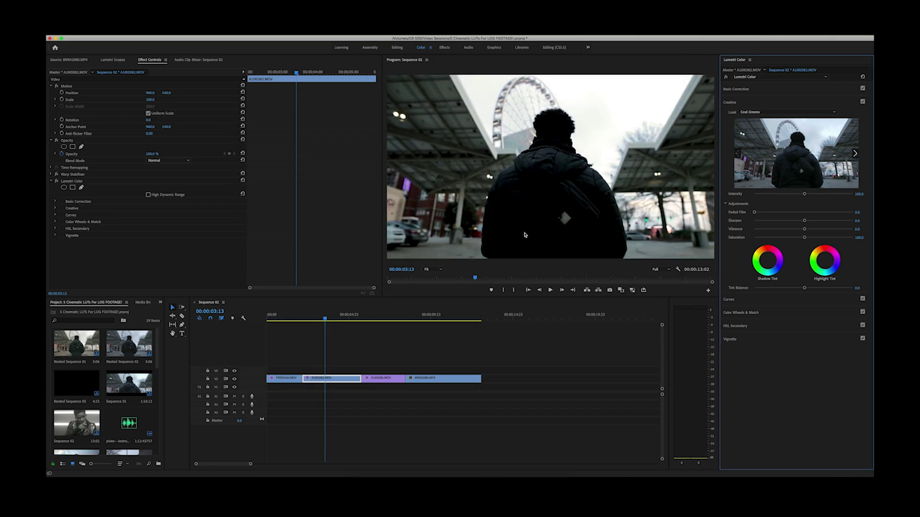
{"action": "left_click_drag", "start_coordinate": [804, 194], "coordinate": [755, 196]}
{"action": "left_click", "coordinate": [113, 59]}
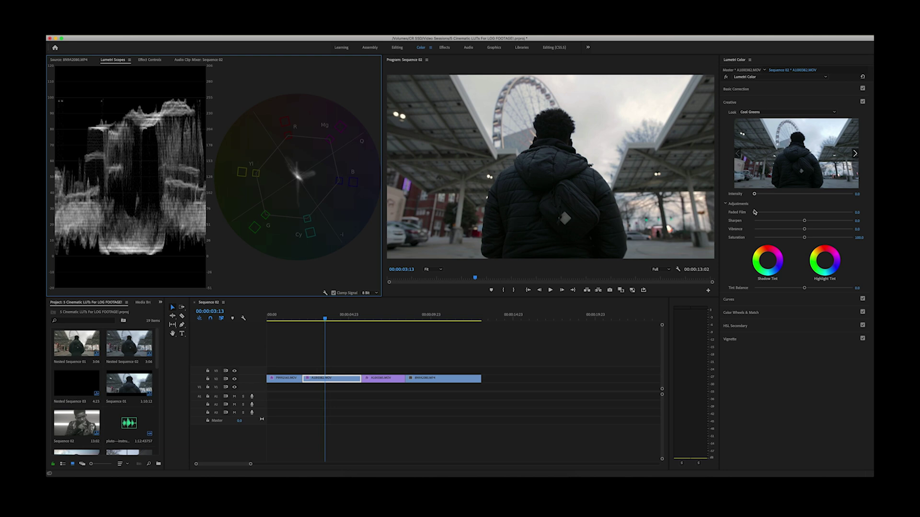
Raise Cool Greens intensity to about 15.7, toggling the grade on and off to compare.
{"action": "left_click_drag", "start_coordinate": [755, 196], "coordinate": [765, 197]}
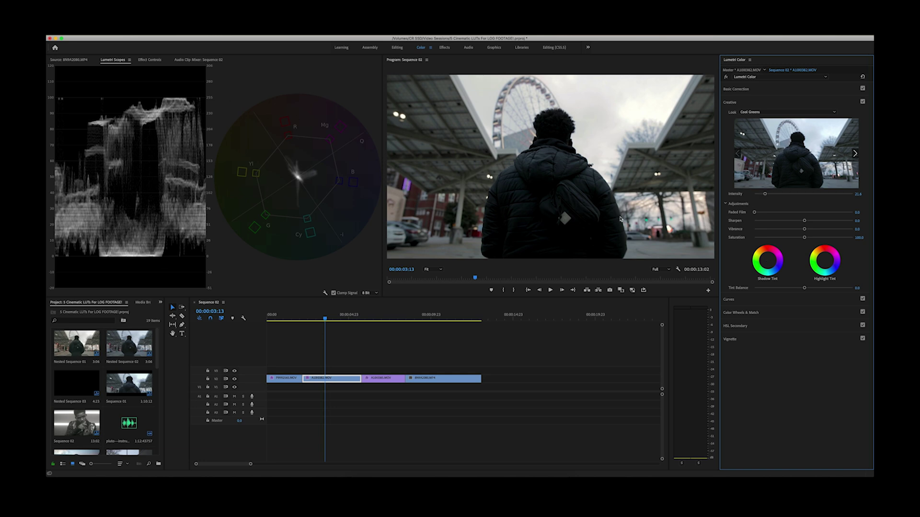
{"action": "left_click", "coordinate": [726, 78]}
{"action": "left_click", "coordinate": [727, 77]}
{"action": "left_click", "coordinate": [727, 78]}
{"action": "left_click", "coordinate": [727, 78]}
{"action": "left_click", "coordinate": [727, 78]}
{"action": "left_click", "coordinate": [727, 78]}
Set Shadows to 30.5, Highlights to -56.7 and Cool Greens intensity to 42.
{"action": "left_click", "coordinate": [736, 89]}
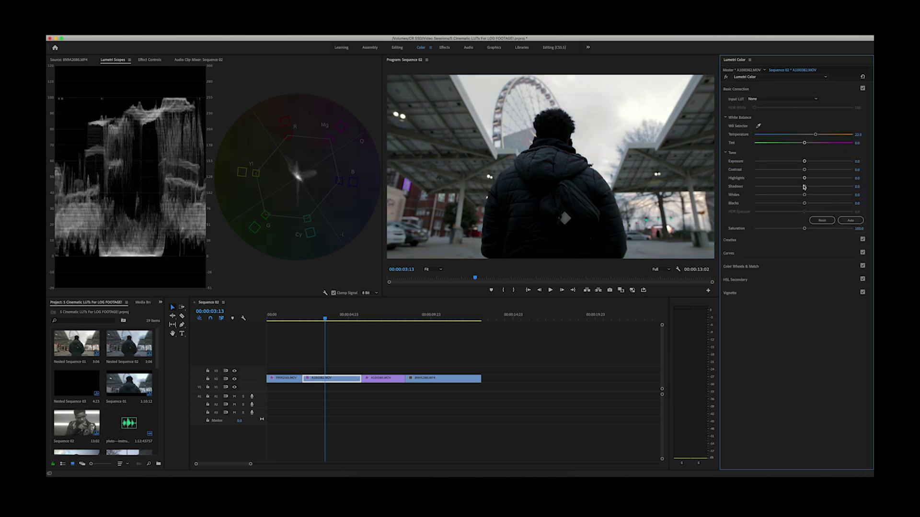
{"action": "left_click_drag", "start_coordinate": [804, 186], "coordinate": [775, 178]}
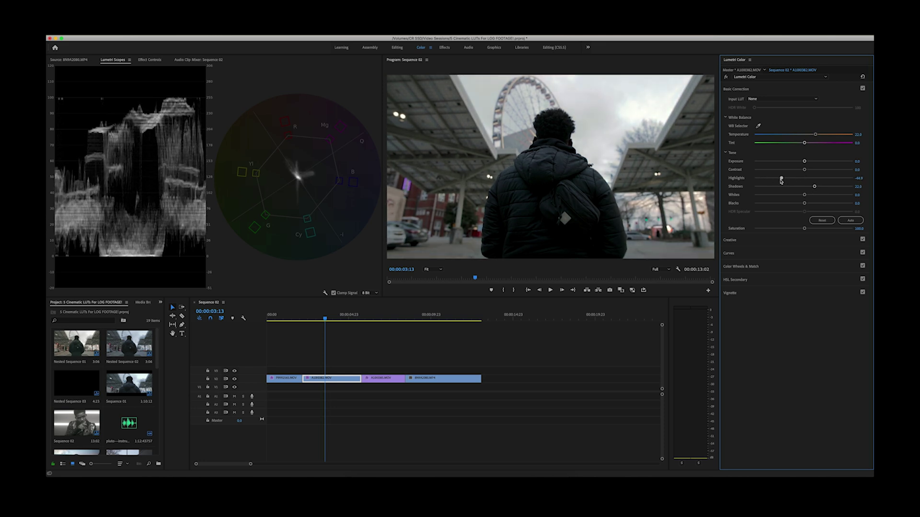
{"action": "left_click_drag", "start_coordinate": [815, 134], "coordinate": [802, 144]}
{"action": "left_click", "coordinate": [729, 240]}
{"action": "left_click_drag", "start_coordinate": [764, 194], "coordinate": [777, 195]}
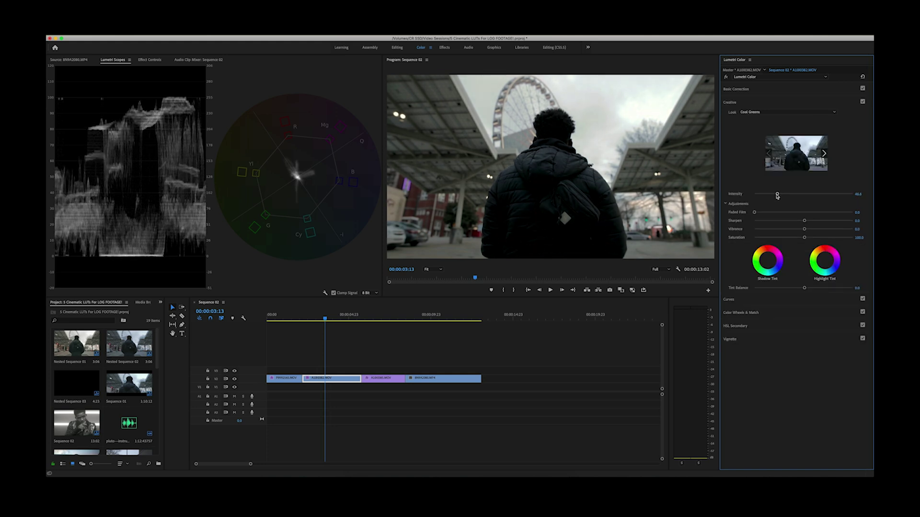
{"action": "left_click", "coordinate": [788, 90]}
{"action": "left_click_drag", "start_coordinate": [815, 187], "coordinate": [821, 187]}
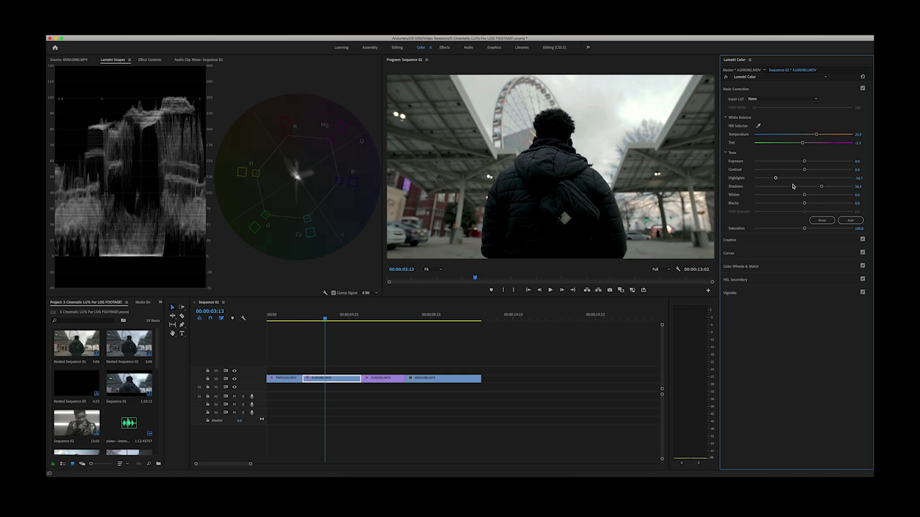
Preview the graded frame full screen, then return the playhead to 02:13.
{"action": "key", "text": "ctrl+shift+f"}
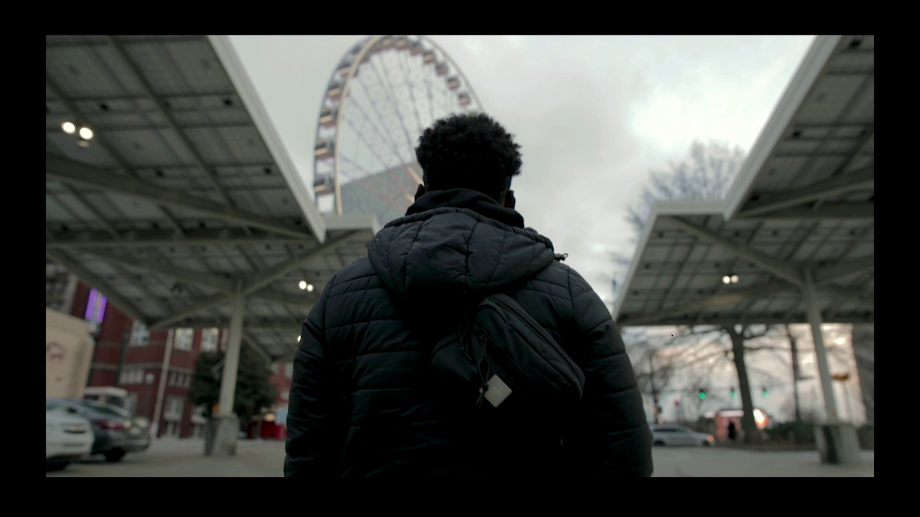
{"action": "key", "text": "Escape"}
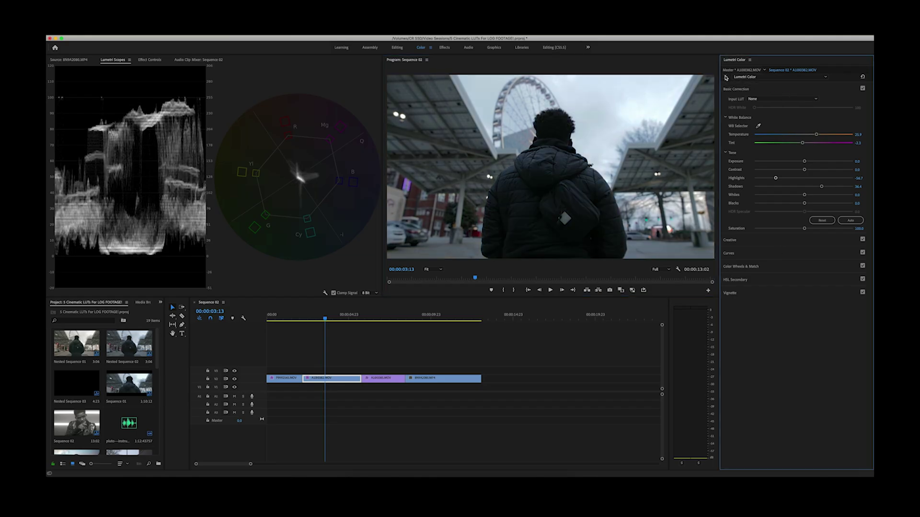
{"action": "left_click", "coordinate": [308, 318]}
Play the graded canopy shot and copy its Lumetri Color effect.
{"action": "key", "text": "space"}
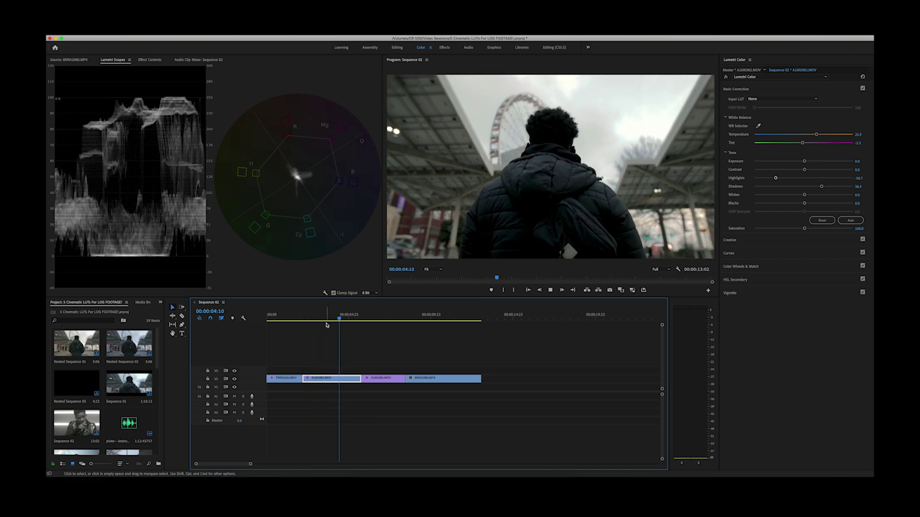
{"action": "key", "text": "space"}
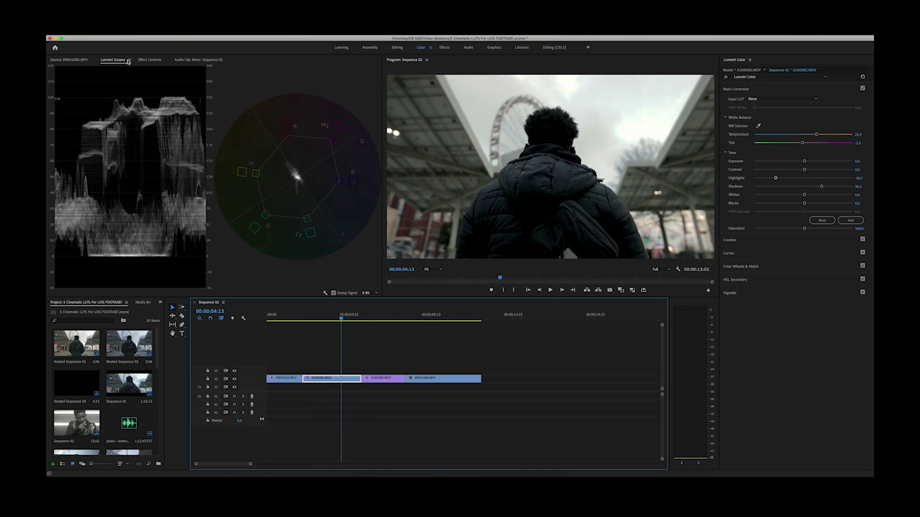
{"action": "left_click", "coordinate": [149, 60]}
{"action": "left_click", "coordinate": [74, 182]}
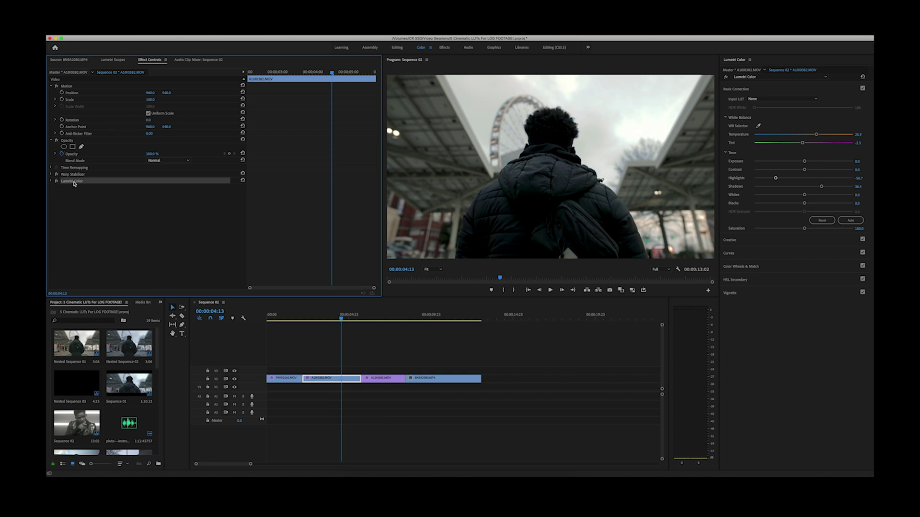
Replace clip A10I0385.MOV's existing Lumetri Color with the copied grade.
{"action": "left_click", "coordinate": [376, 316]}
{"action": "left_click", "coordinate": [383, 378]}
{"action": "left_click", "coordinate": [70, 175]}
{"action": "key", "text": "Delete"}
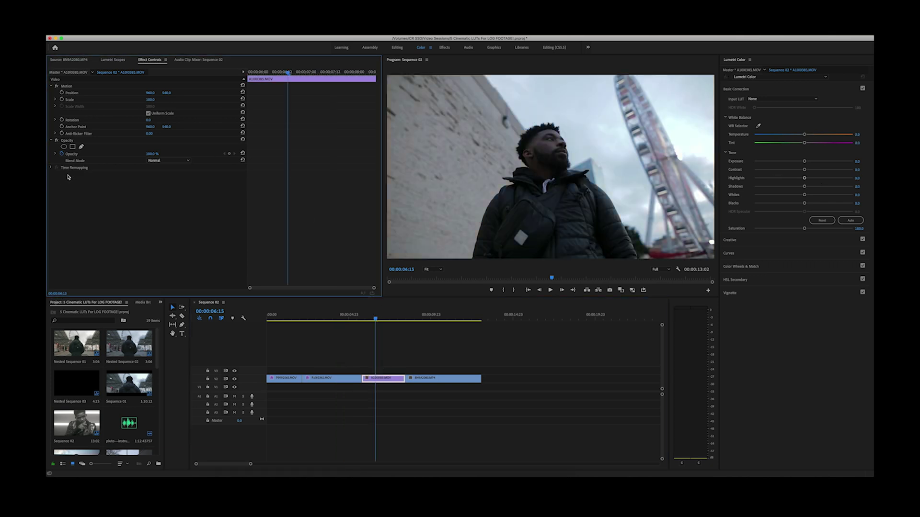
{"action": "key", "text": "super+z"}
Compare the new grade on A10I0385.MOV and cool its Temperature to 16.7.
{"action": "left_click_drag", "start_coordinate": [335, 319], "coordinate": [377, 322]}
{"action": "left_click", "coordinate": [726, 77]}
{"action": "left_click", "coordinate": [726, 77]}
{"action": "key", "text": "space"}
{"action": "left_click_drag", "start_coordinate": [410, 322], "coordinate": [385, 320]}
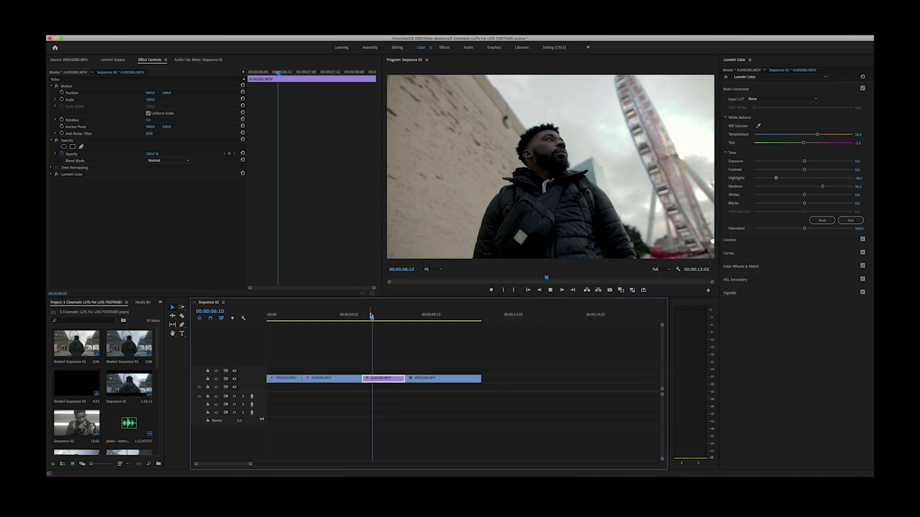
{"action": "left_click_drag", "start_coordinate": [816, 138], "coordinate": [811, 136]}
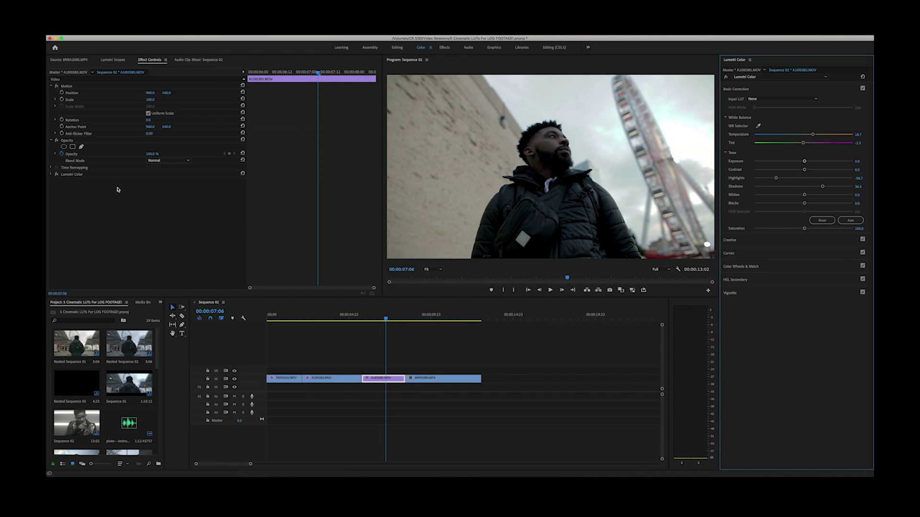
{"action": "left_click", "coordinate": [112, 61]}
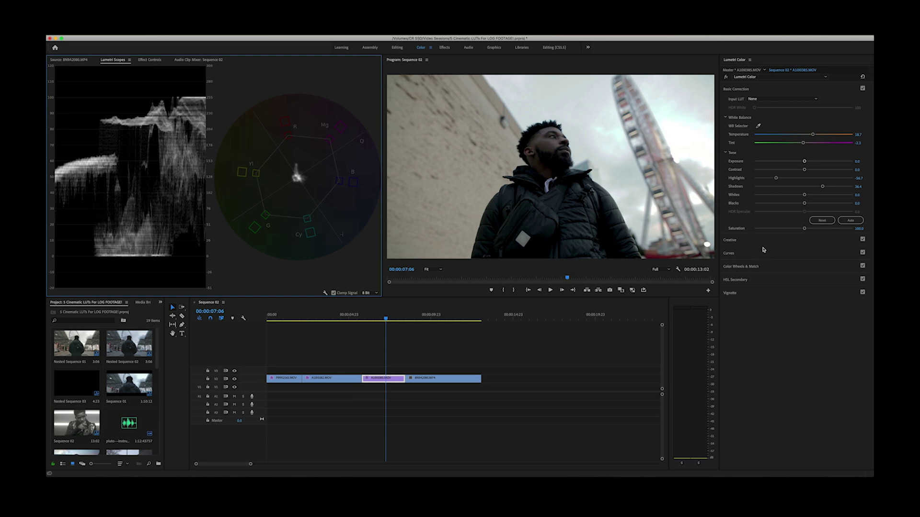
Set the Cool Greens look intensity on the Ferris-wheel shot to about 57.7.
{"action": "left_click", "coordinate": [747, 242]}
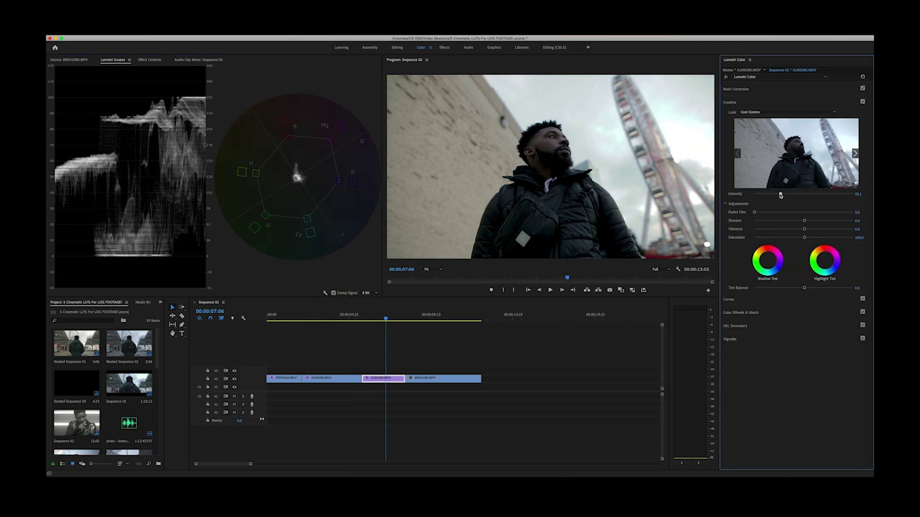
{"action": "left_click_drag", "start_coordinate": [777, 195], "coordinate": [785, 195]}
{"action": "left_click_drag", "start_coordinate": [784, 195], "coordinate": [782, 195]}
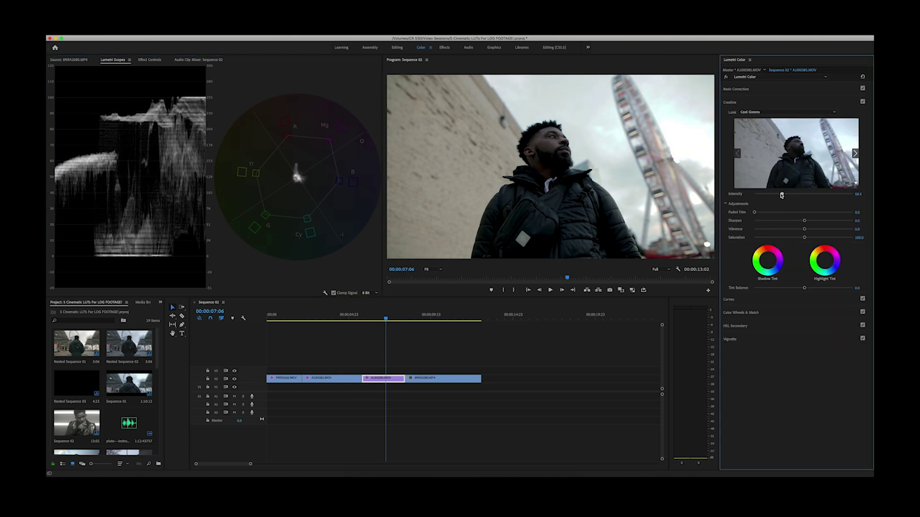
Darken Highlights to -73.8, reset Blacks, set Contrast to 3.6, then return to 00:00:05:00.
{"action": "left_click", "coordinate": [779, 87]}
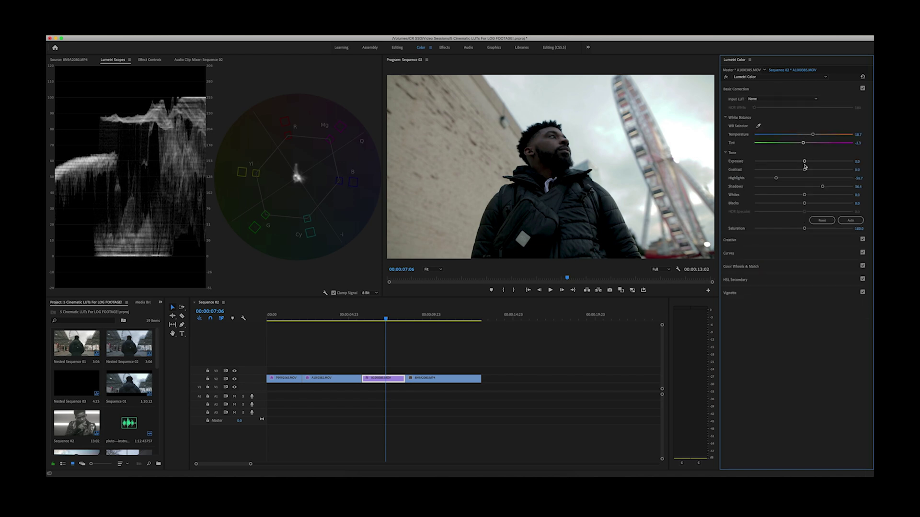
{"action": "left_click_drag", "start_coordinate": [776, 179], "coordinate": [804, 206]}
{"action": "double_click", "coordinate": [804, 206]}
{"action": "mouse_move", "coordinate": [805, 171]}
{"action": "left_mouse_down"}
{"action": "mouse_move", "coordinate": [787, 171]}
{"action": "mouse_move", "coordinate": [809, 171]}
{"action": "mouse_move", "coordinate": [796, 171]}
{"action": "mouse_move", "coordinate": [803, 163]}
{"action": "left_mouse_up"}
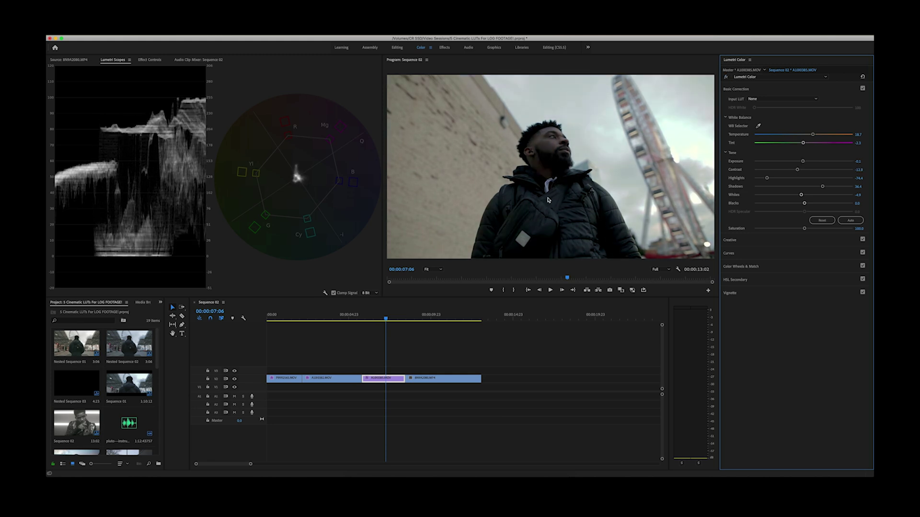
{"action": "left_click_drag", "start_coordinate": [366, 317], "coordinate": [351, 319]}
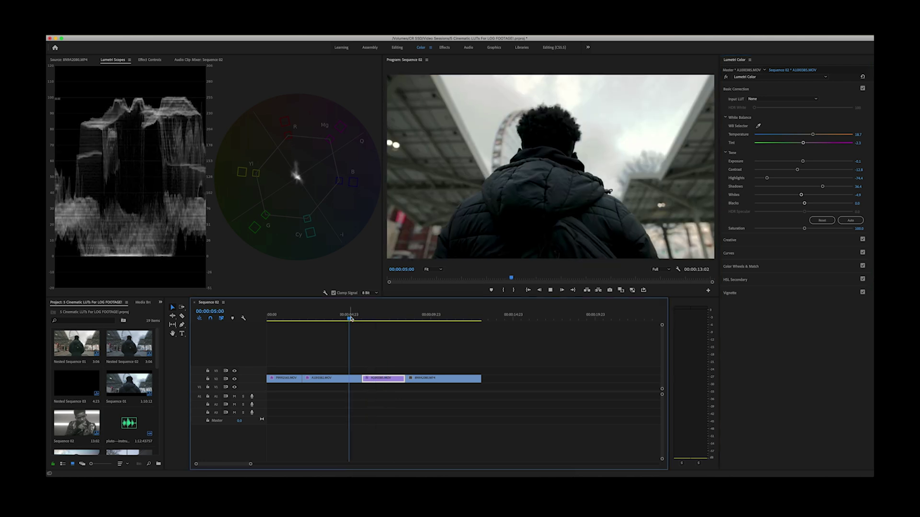
Strengthen the Cool Greens look on the ferris-wheel clip to an intensity of about 59.
{"action": "key", "text": "space"}
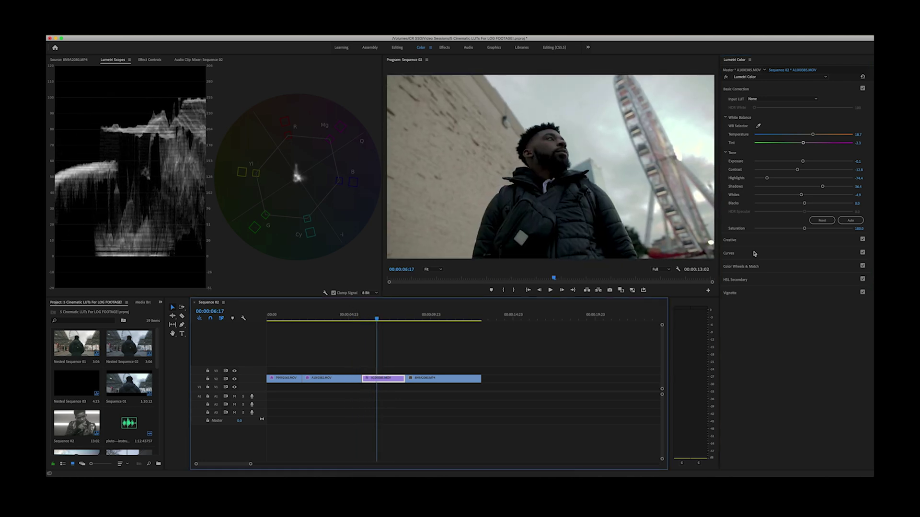
{"action": "left_click", "coordinate": [776, 240]}
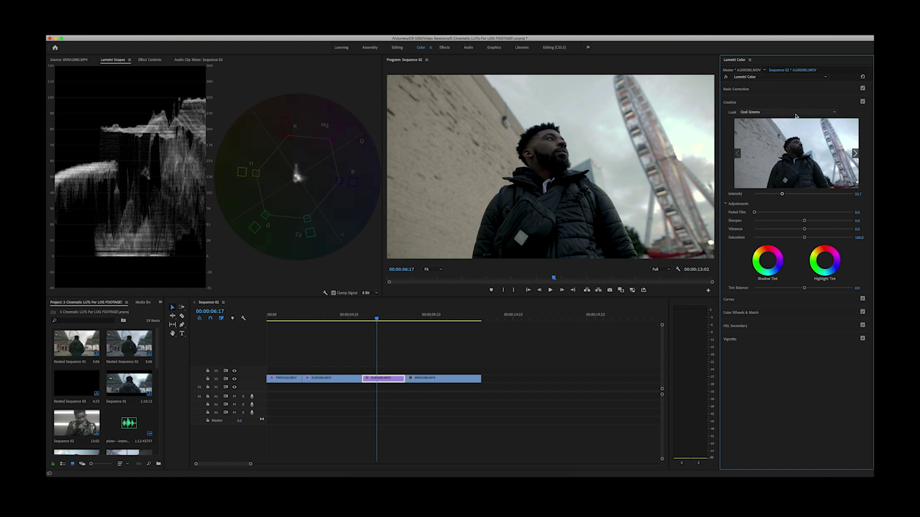
{"action": "mouse_move", "coordinate": [781, 194]}
{"action": "left_mouse_down"}
{"action": "mouse_move", "coordinate": [845, 194]}
{"action": "mouse_move", "coordinate": [760, 199]}
{"action": "mouse_move", "coordinate": [783, 199]}
{"action": "left_mouse_up"}
Select clip BN9A2080.MP4 in the timeline and play it back.
{"action": "left_click", "coordinate": [772, 90]}
{"action": "left_click", "coordinate": [437, 316]}
{"action": "left_click", "coordinate": [448, 381]}
{"action": "left_click", "coordinate": [425, 316]}
{"action": "key", "text": "space"}
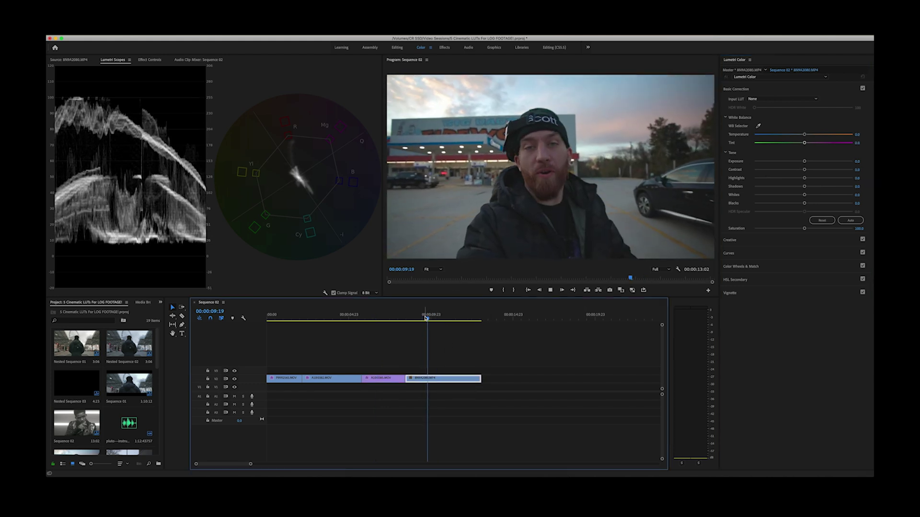
Load The Warm Blues.cube as the gas-station clip's Creative look, intensity lowered to about 24.9.
{"action": "left_click_drag", "start_coordinate": [428, 316], "coordinate": [434, 318]}
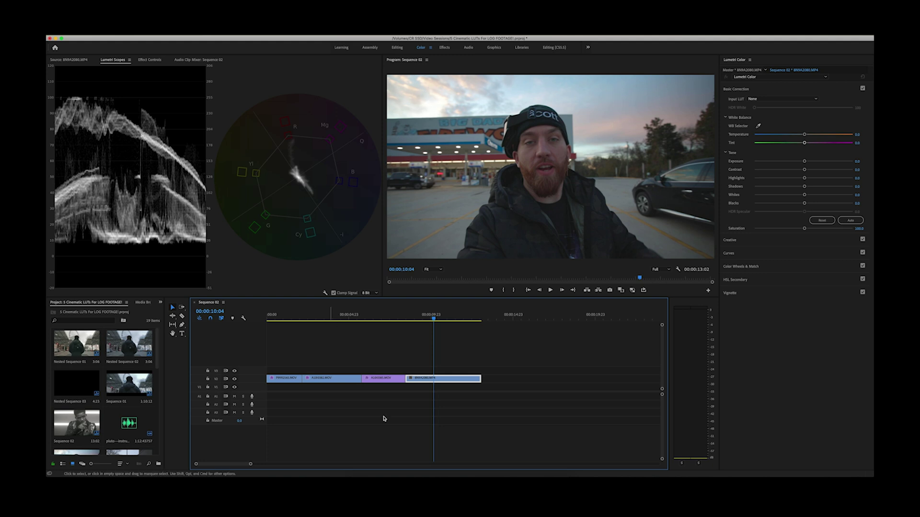
{"action": "left_click", "coordinate": [779, 242]}
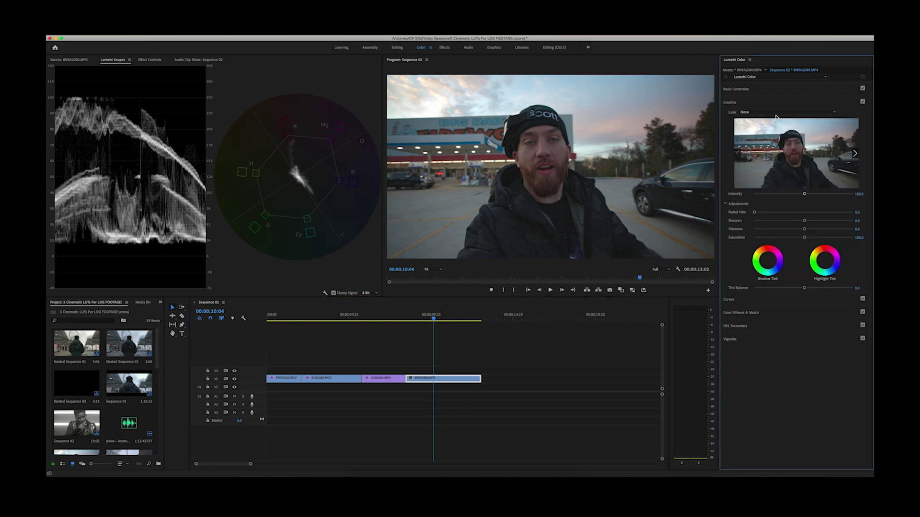
{"action": "left_click", "coordinate": [775, 112]}
{"action": "left_click", "coordinate": [761, 133]}
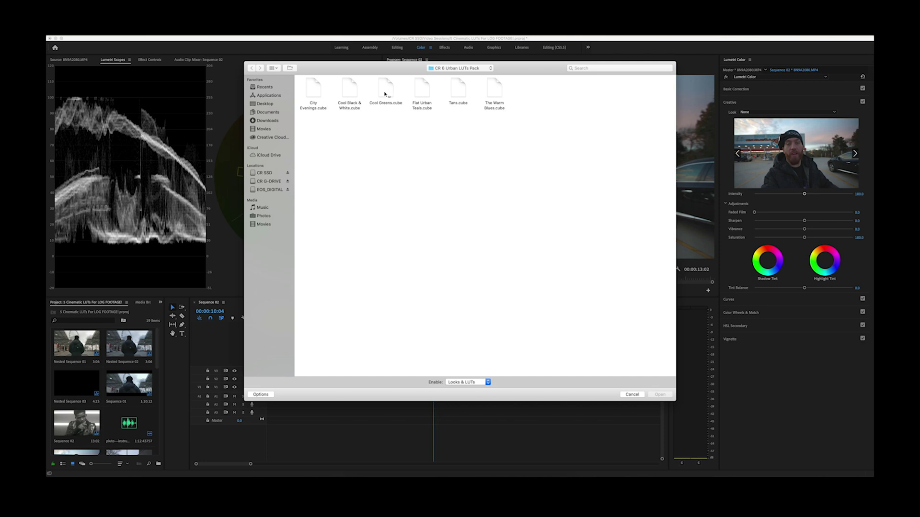
{"action": "left_click", "coordinate": [490, 97]}
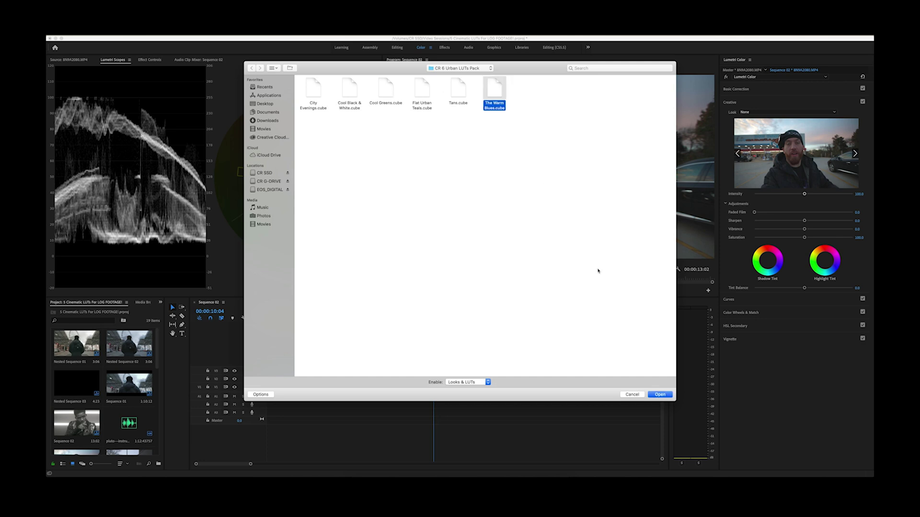
{"action": "left_click", "coordinate": [661, 395]}
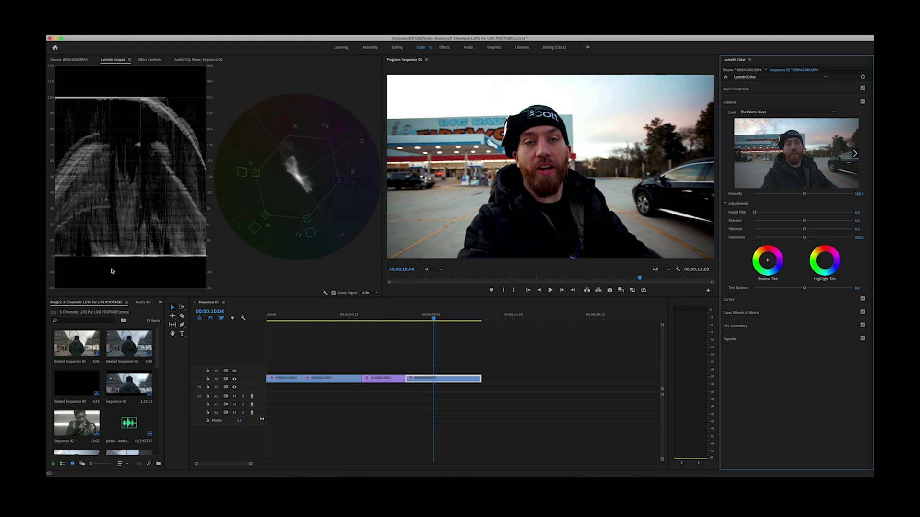
{"action": "left_click_drag", "start_coordinate": [804, 194], "coordinate": [767, 195]}
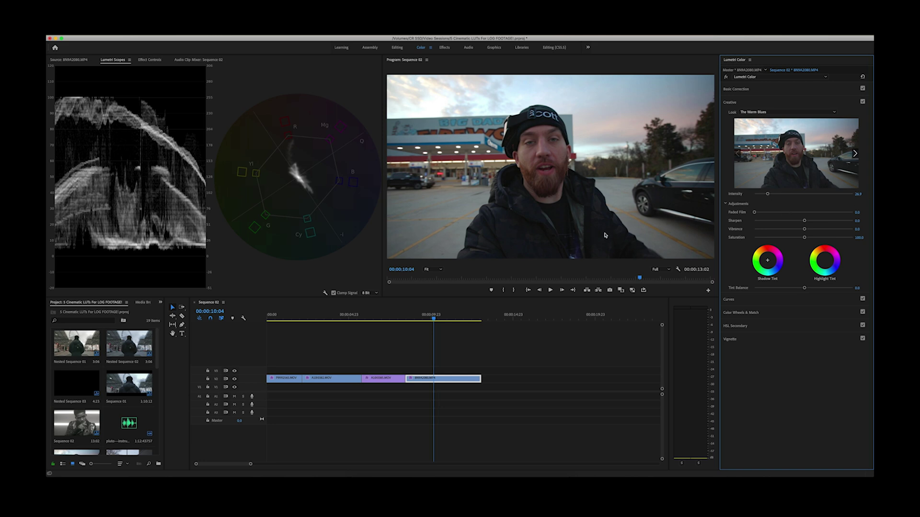
Raise The Warm Blues intensity to about 51 and bypass the grade to compare.
{"action": "left_click_drag", "start_coordinate": [767, 194], "coordinate": [782, 198]}
{"action": "left_click", "coordinate": [736, 89]}
{"action": "double_click", "coordinate": [726, 77]}
{"action": "left_click", "coordinate": [726, 77]}
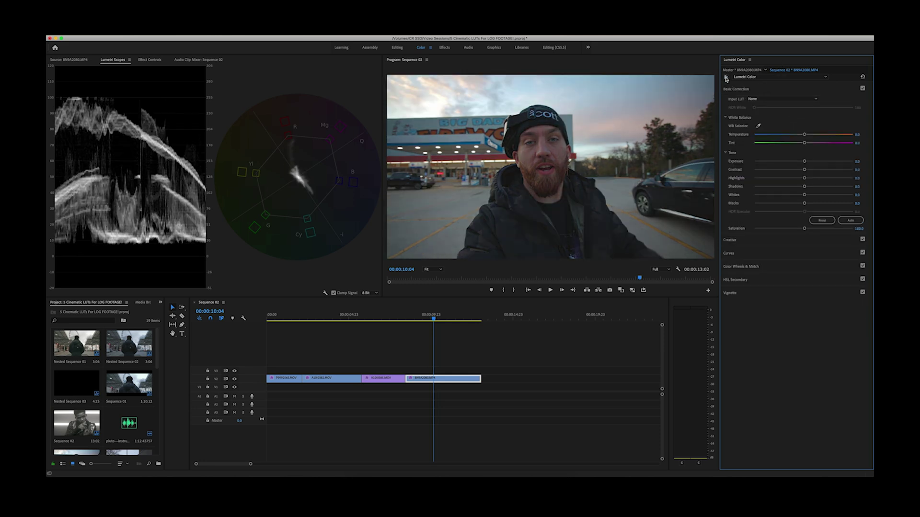
{"action": "left_click", "coordinate": [726, 77]}
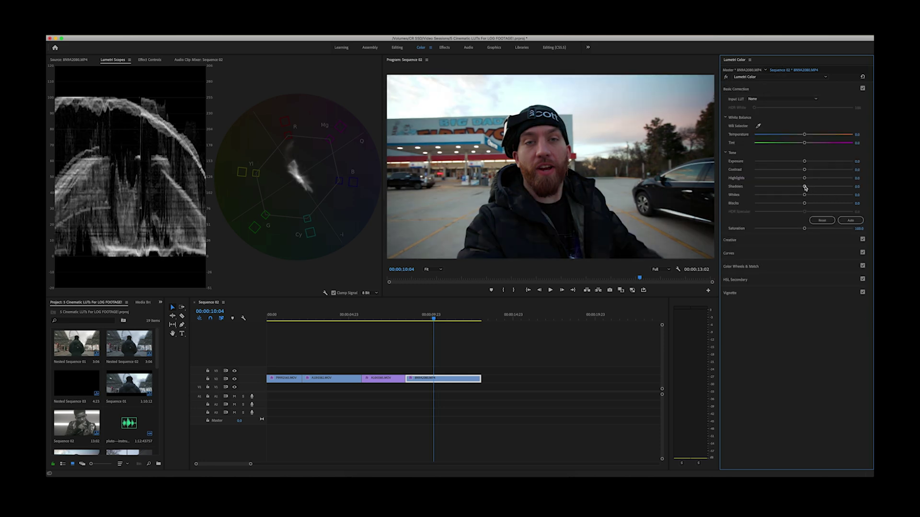
Lift the shadows and push the look intensity to about 82, comparing before and after.
{"action": "left_click_drag", "start_coordinate": [806, 188], "coordinate": [809, 188]}
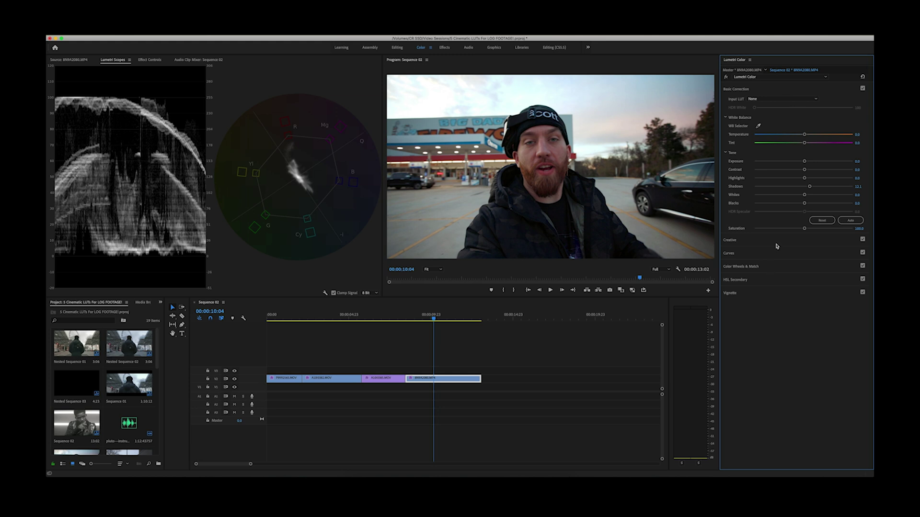
{"action": "left_click", "coordinate": [776, 241]}
{"action": "left_click_drag", "start_coordinate": [785, 196], "coordinate": [787, 197]}
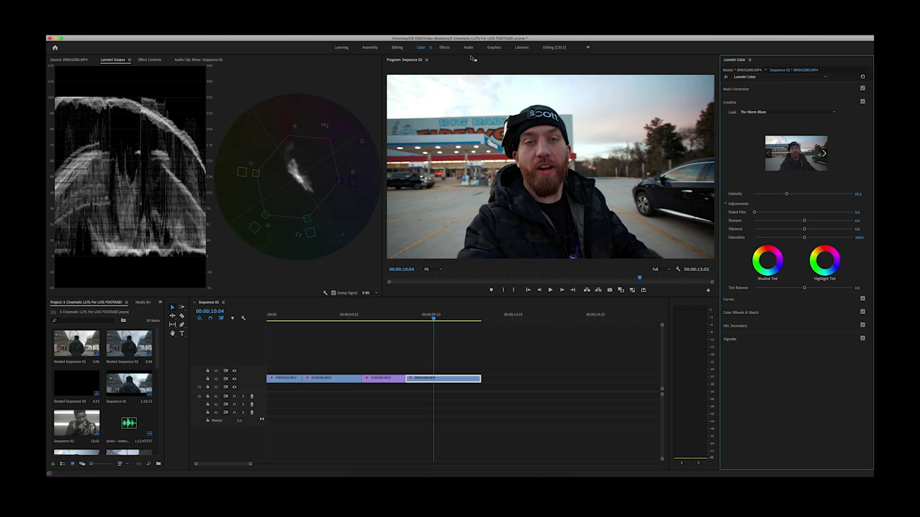
{"action": "left_click", "coordinate": [726, 77]}
{"action": "left_click", "coordinate": [726, 77]}
{"action": "left_click", "coordinate": [726, 77]}
{"action": "left_click", "coordinate": [725, 77]}
Warm the Basic Correction temperature to about 14.
{"action": "left_click", "coordinate": [736, 89]}
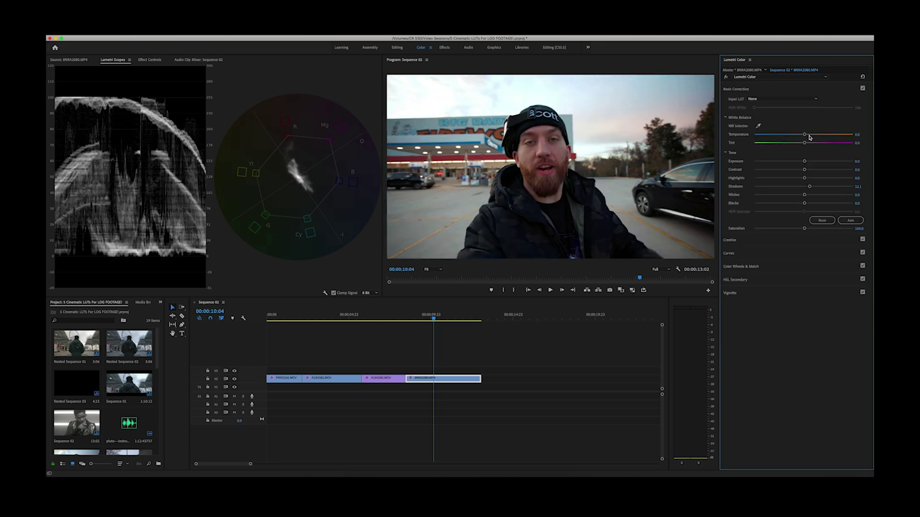
{"action": "left_click_drag", "start_coordinate": [805, 136], "coordinate": [809, 136]}
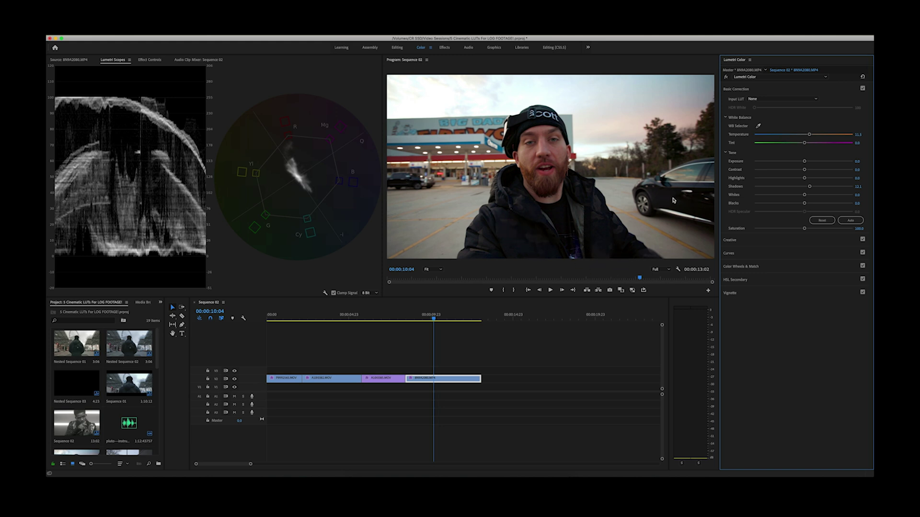
{"action": "left_click_drag", "start_coordinate": [809, 136], "coordinate": [811, 135]}
{"action": "left_click_drag", "start_coordinate": [811, 136], "coordinate": [812, 137]}
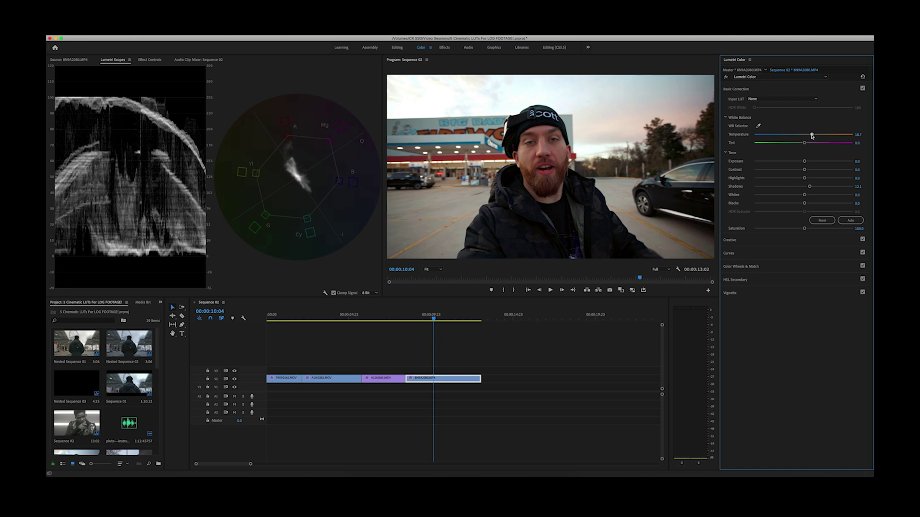
Compare the graded clip with the original and review it played back full screen.
{"action": "left_click", "coordinate": [419, 318]}
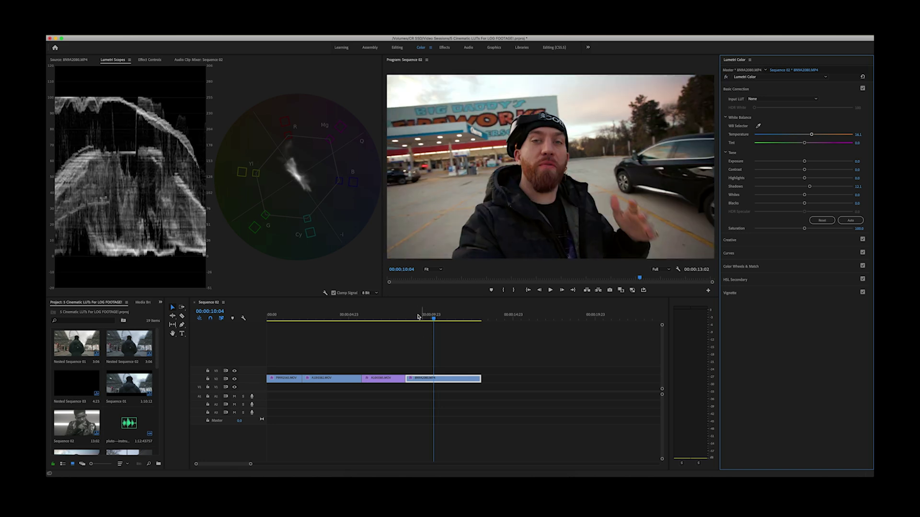
{"action": "left_click", "coordinate": [725, 77]}
{"action": "left_click", "coordinate": [726, 77]}
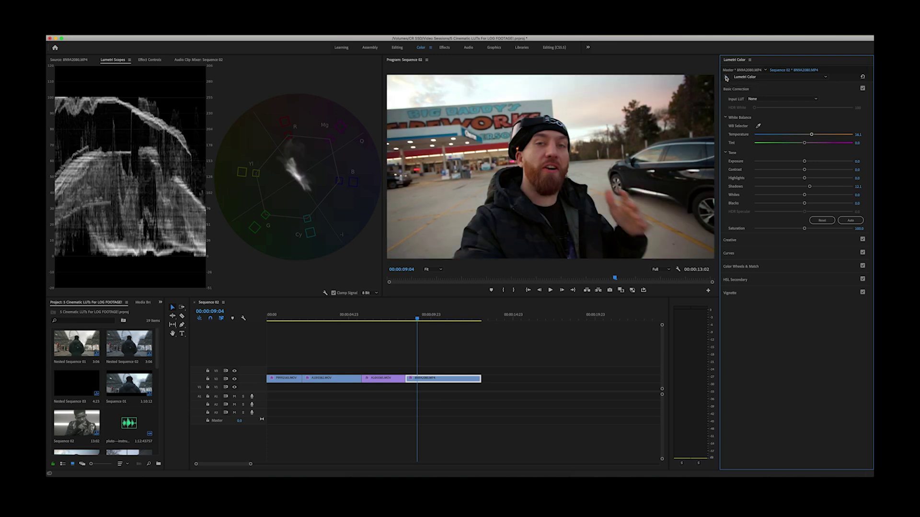
{"action": "key", "text": "space"}
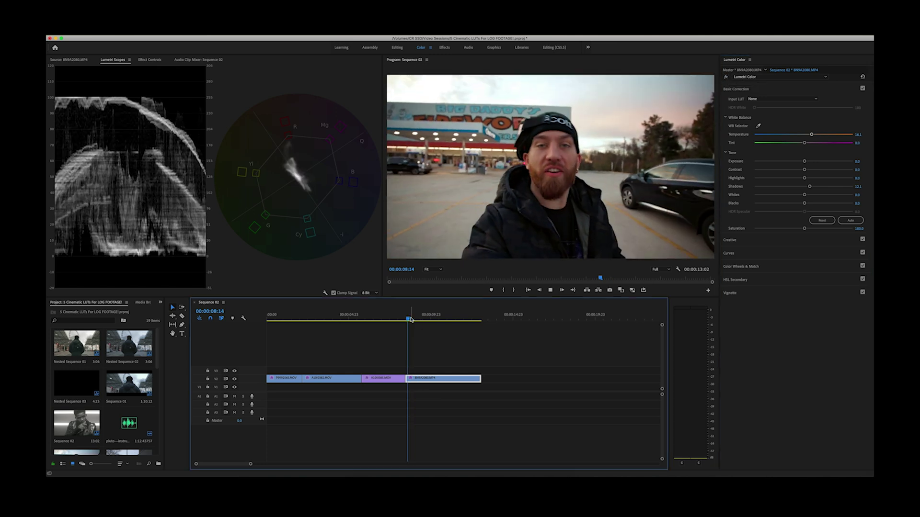
{"action": "key", "text": "ctrl+grave"}
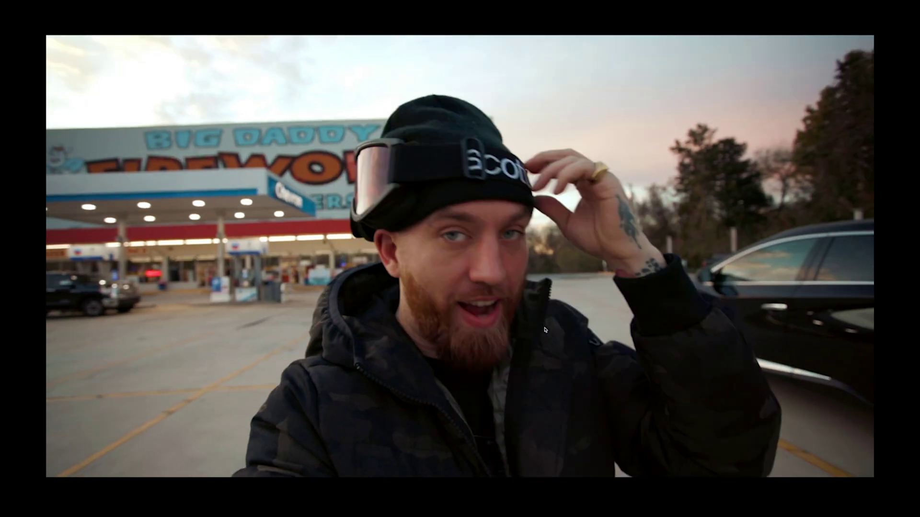
{"action": "key", "text": "ctrl+grave"}
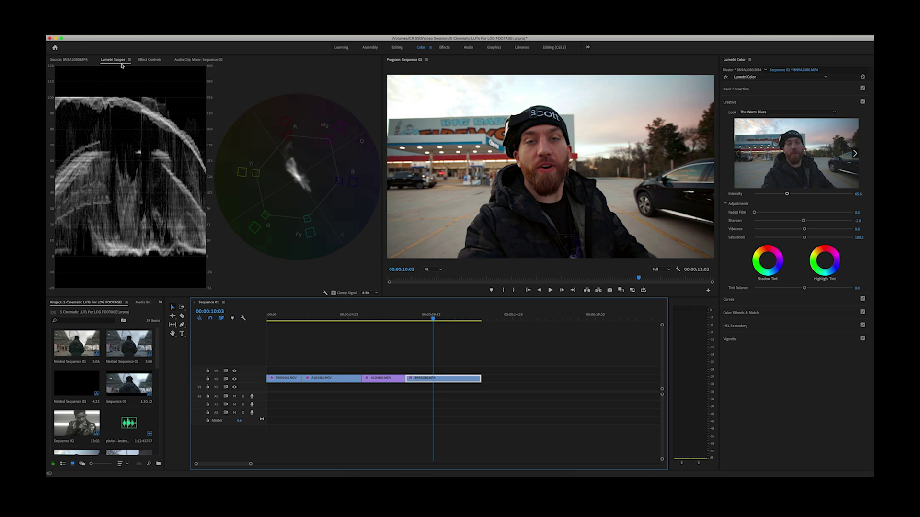
Delete the Lumetri Color effect from BN9A2080.MP4 in Effect Controls.
{"action": "left_click", "coordinate": [147, 61]}
{"action": "left_click", "coordinate": [75, 176]}
{"action": "key", "text": "Delete"}
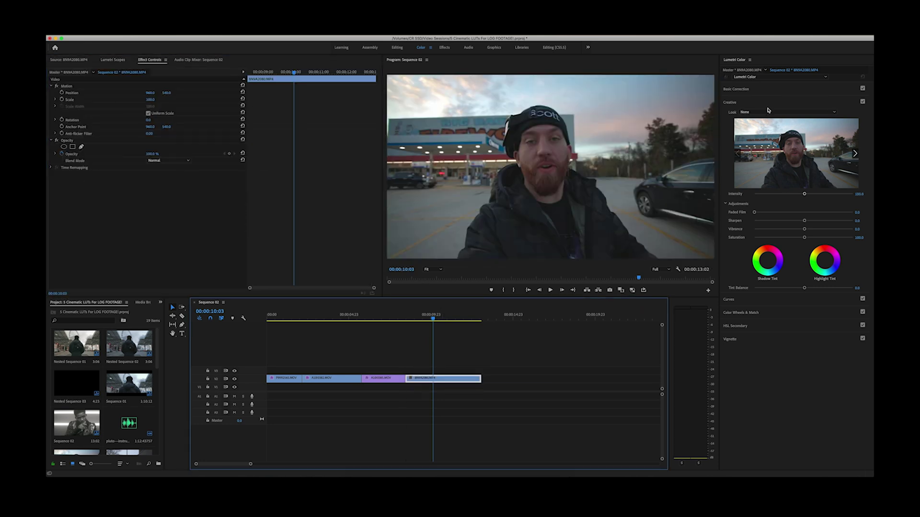
Load Cool Black & White.cube as the clip's new Creative look.
{"action": "left_click", "coordinate": [769, 113]}
{"action": "left_click", "coordinate": [769, 126]}
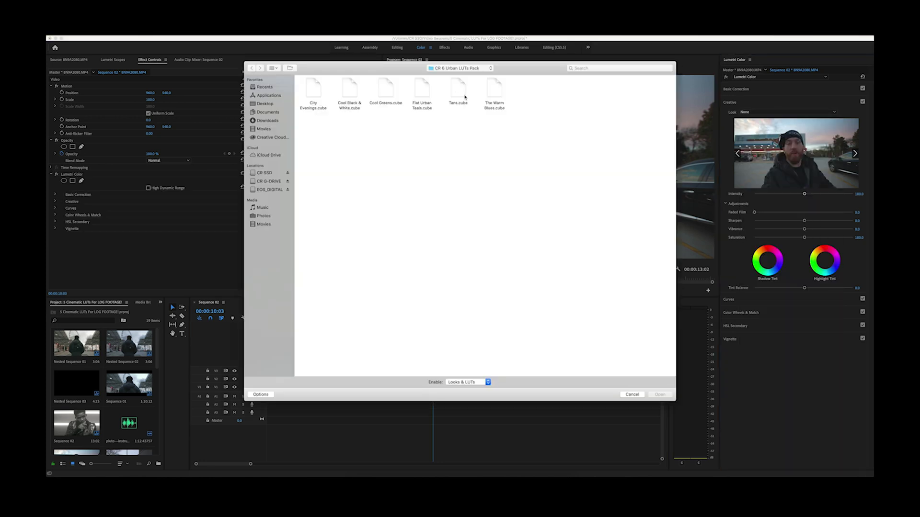
{"action": "left_click", "coordinate": [353, 89]}
{"action": "left_click", "coordinate": [660, 394]}
{"action": "mouse_move", "coordinate": [434, 318]}
{"action": "left_mouse_down"}
{"action": "mouse_move", "coordinate": [450, 321]}
{"action": "mouse_move", "coordinate": [424, 323]}
{"action": "mouse_move", "coordinate": [434, 322]}
{"action": "left_mouse_up"}
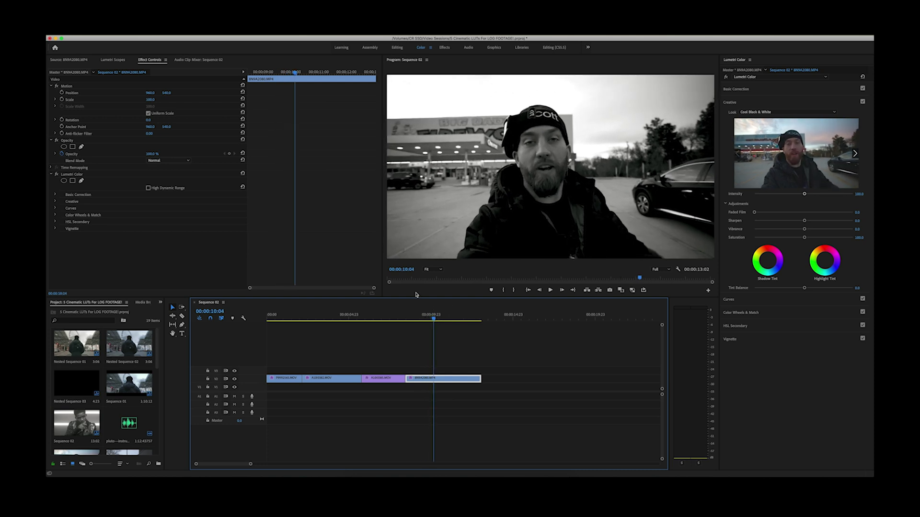
{"action": "left_click", "coordinate": [424, 317]}
{"action": "left_click", "coordinate": [112, 60]}
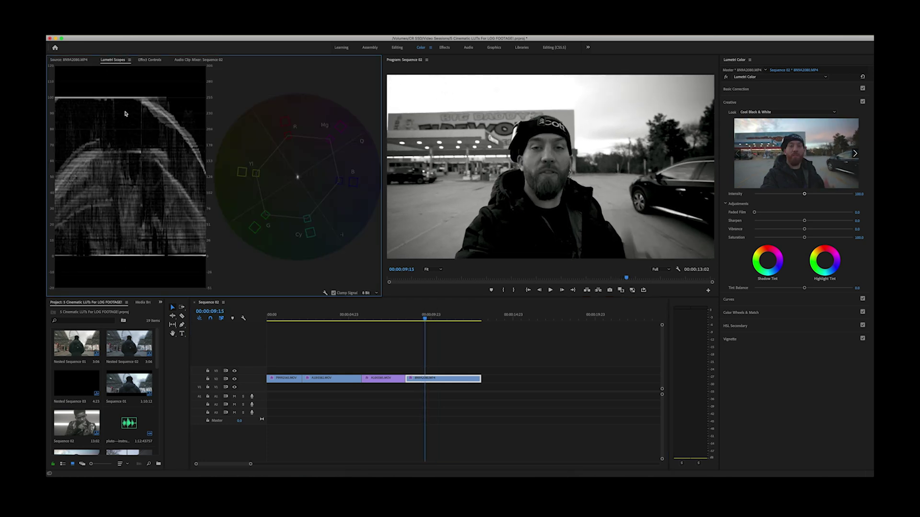
Reset the black-and-white look intensity to 100 and lift the shadows slightly.
{"action": "left_click", "coordinate": [791, 147]}
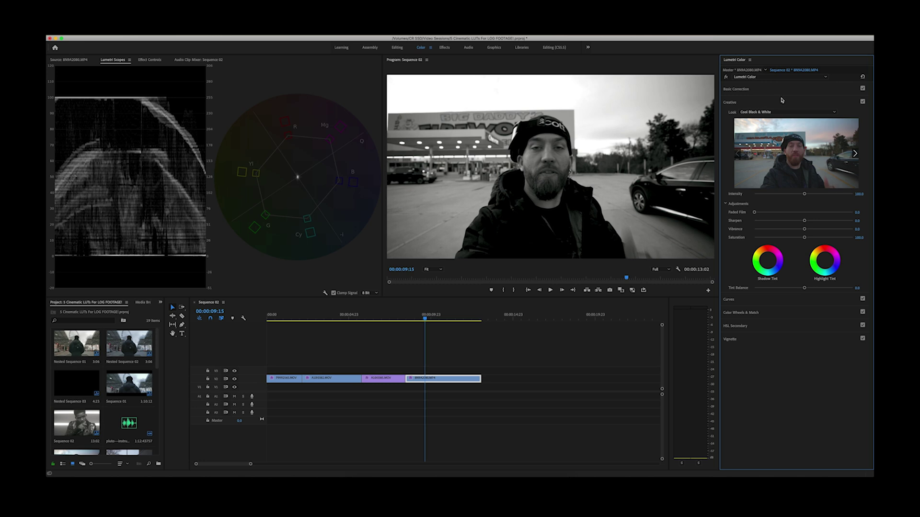
{"action": "left_click_drag", "start_coordinate": [805, 194], "coordinate": [786, 195]}
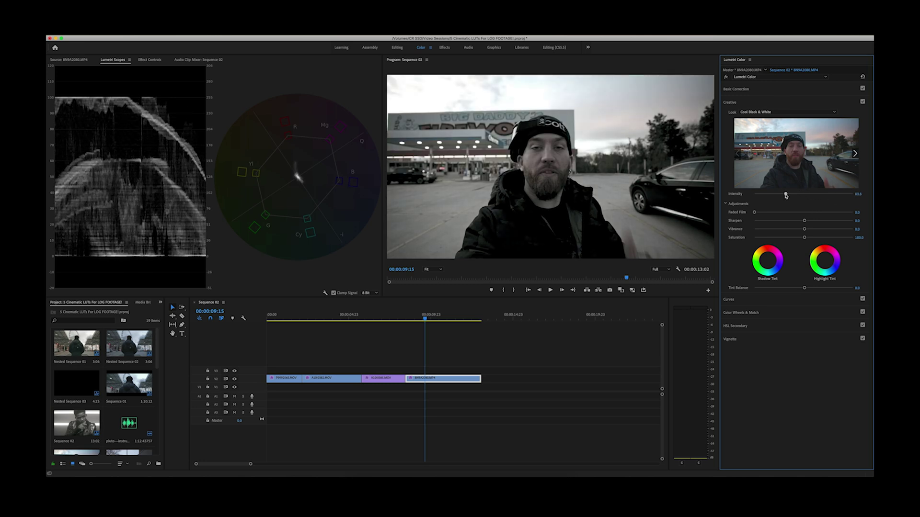
{"action": "double_click", "coordinate": [786, 195]}
{"action": "left_click", "coordinate": [795, 94]}
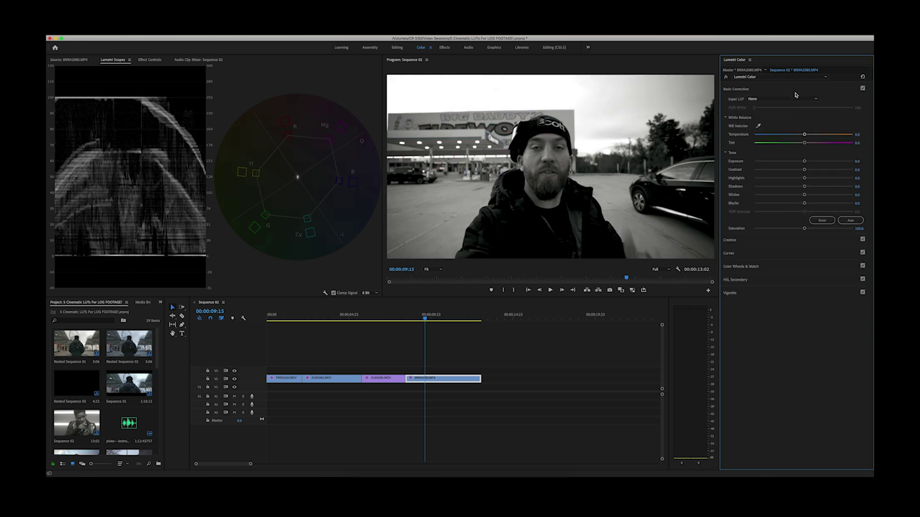
{"action": "mouse_move", "coordinate": [805, 186]}
{"action": "left_mouse_down"}
{"action": "mouse_move", "coordinate": [773, 180]}
{"action": "mouse_move", "coordinate": [812, 187]}
{"action": "mouse_move", "coordinate": [807, 195]}
{"action": "left_mouse_up"}
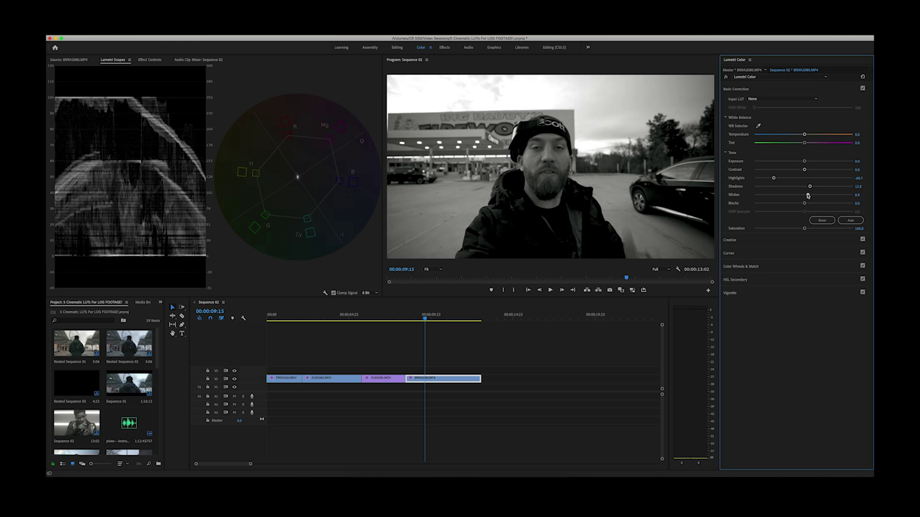
Compare the monochrome grade, play it back, and expand Color Wheels & Match.
{"action": "left_click", "coordinate": [729, 77]}
{"action": "left_click", "coordinate": [416, 317]}
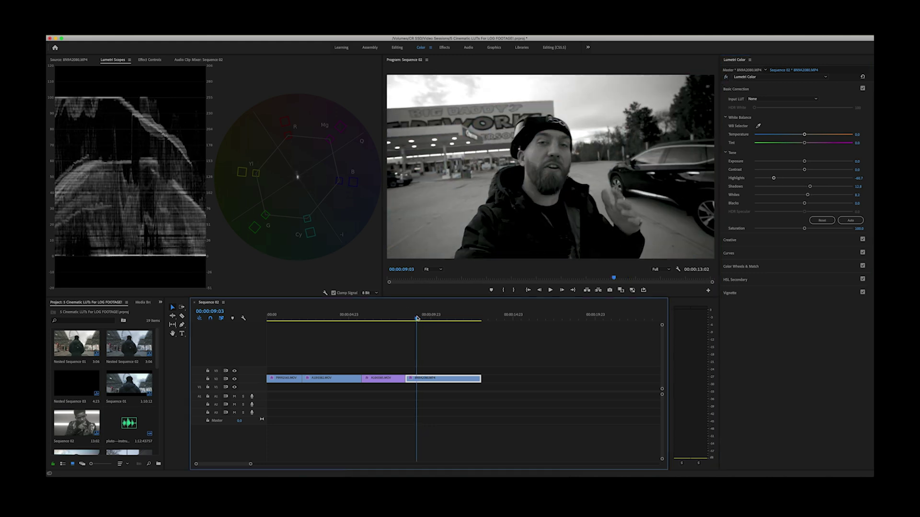
{"action": "key", "text": "space"}
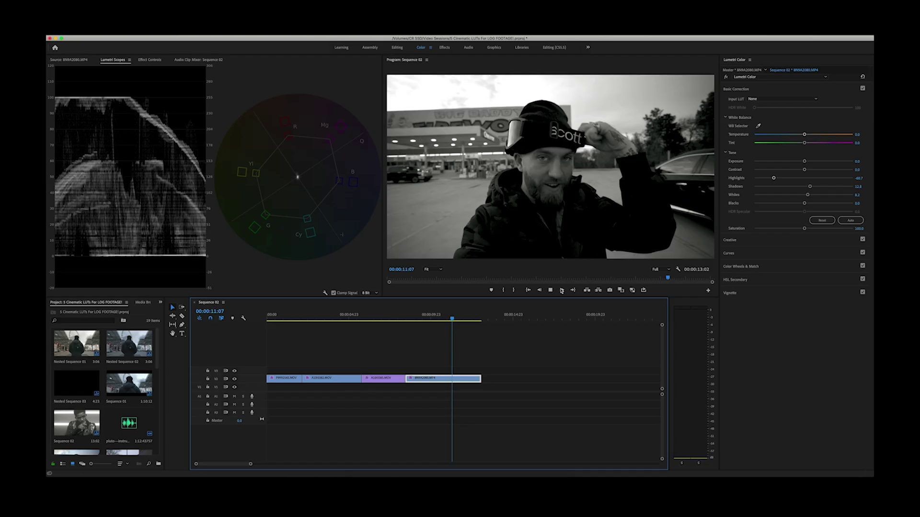
{"action": "key", "text": "space"}
{"action": "left_click", "coordinate": [424, 317]}
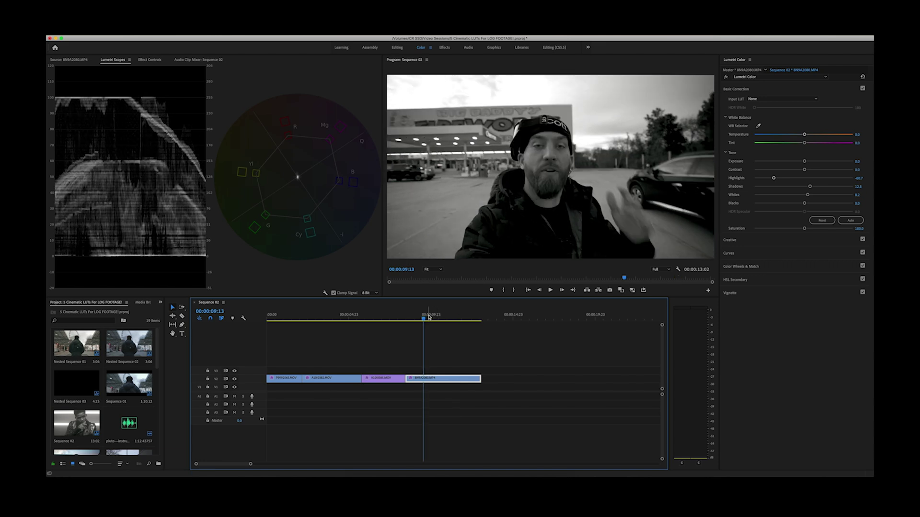
{"action": "key", "text": "space"}
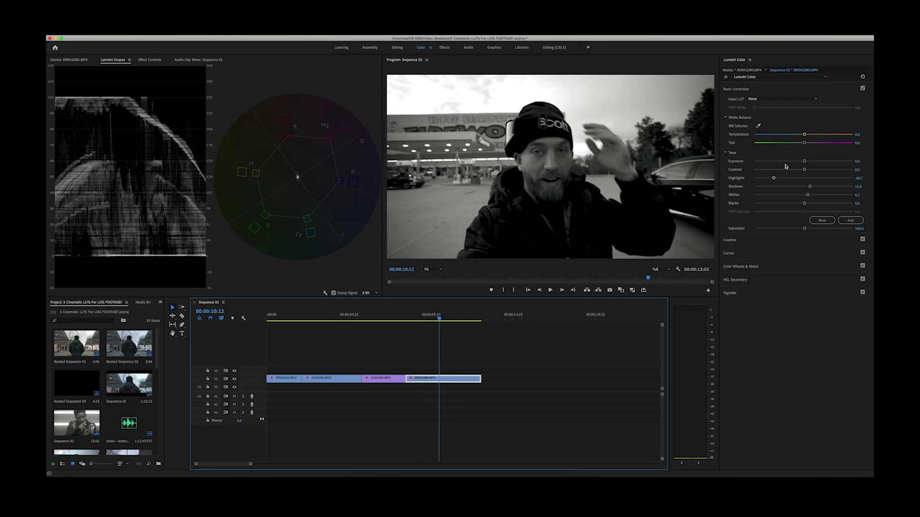
{"action": "left_click", "coordinate": [776, 268]}
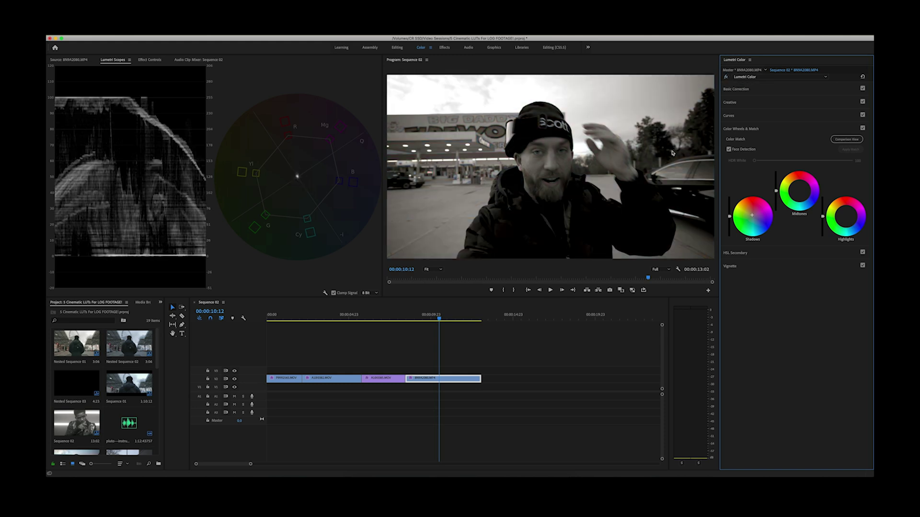
{"action": "left_click", "coordinate": [430, 317]}
{"action": "left_click_drag", "start_coordinate": [431, 318], "coordinate": [437, 318]}
{"action": "left_click", "coordinate": [863, 129]}
{"action": "left_click", "coordinate": [863, 128]}
{"action": "left_click", "coordinate": [863, 128]}
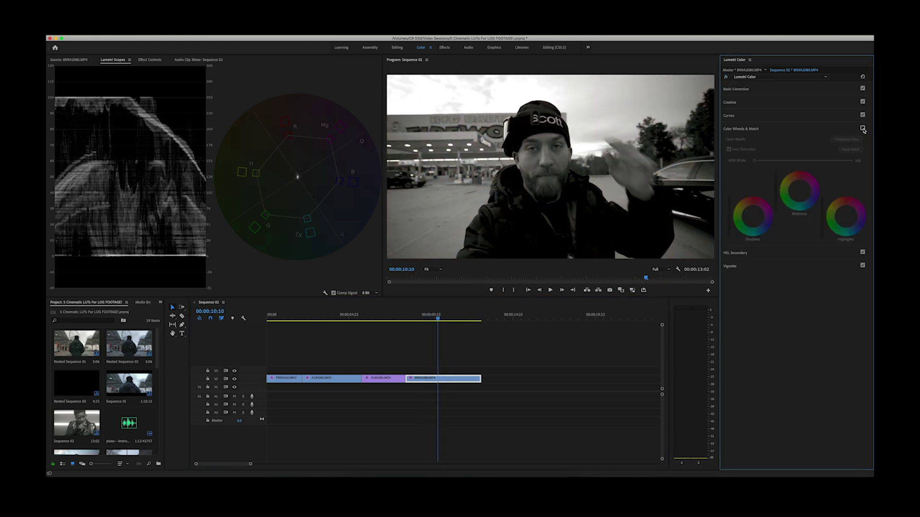
{"action": "left_click", "coordinate": [863, 128]}
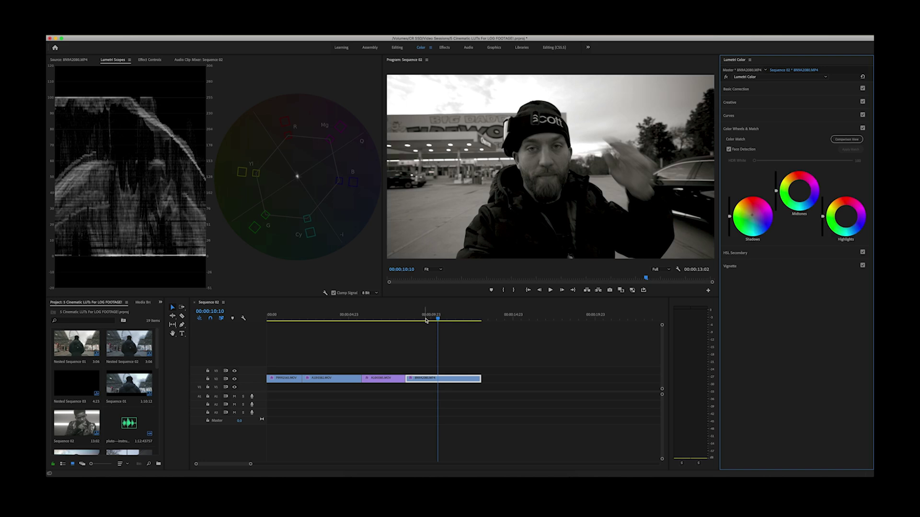
{"action": "left_click", "coordinate": [427, 318]}
{"action": "key", "text": "space"}
{"action": "key", "text": "ctrl+grave"}
{"action": "key", "text": "ctrl+grave"}
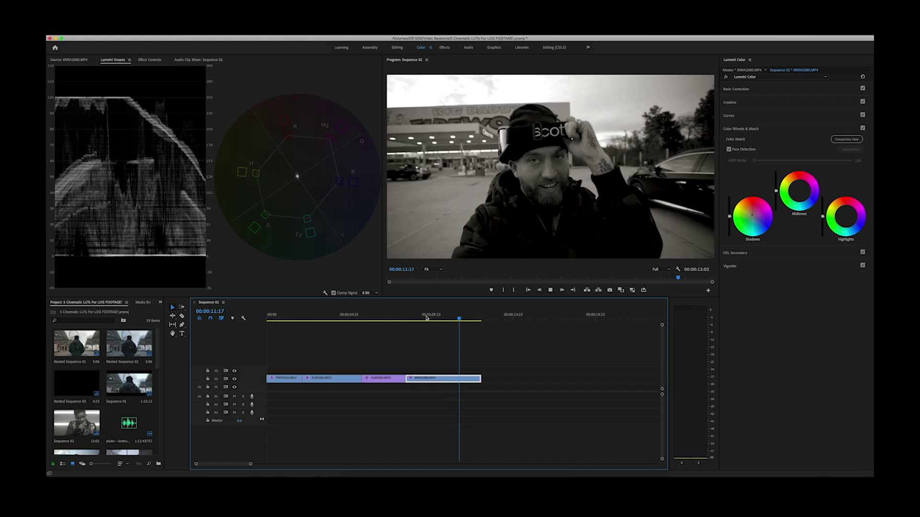
{"action": "key", "text": "ctrl+grave"}
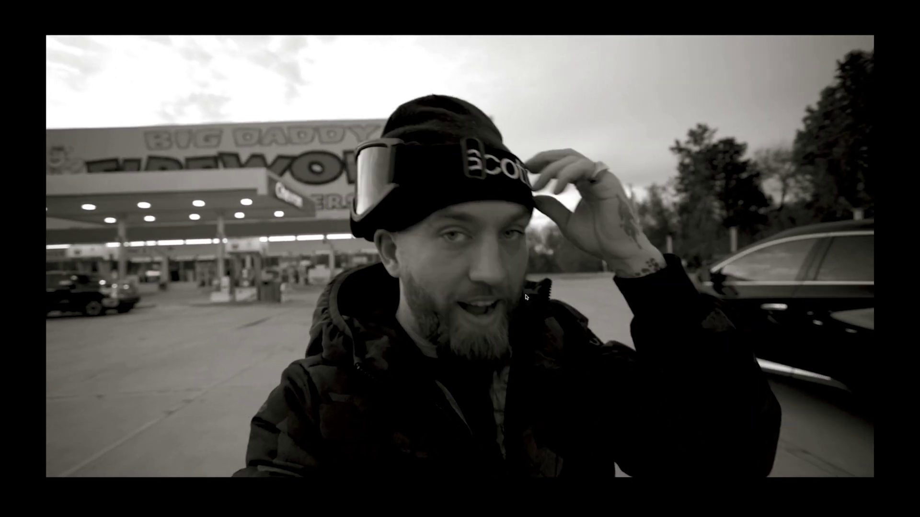
{"action": "key", "text": "ctrl+grave"}
{"action": "key", "text": "ctrl+grave"}
{"action": "key", "text": "ctrl+grave"}
{"action": "left_click", "coordinate": [418, 318]}
{"action": "key", "text": "ctrl+grave"}
{"action": "key", "text": "ctrl+grave"}
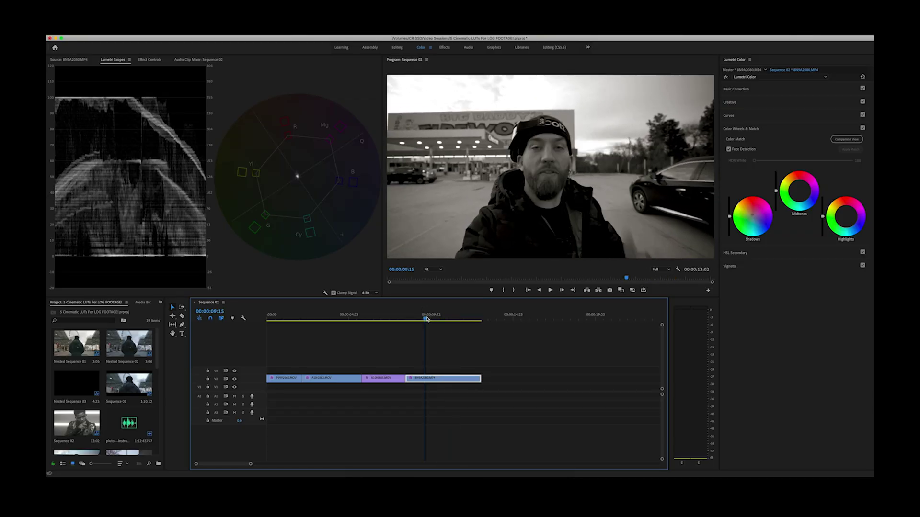
{"action": "key", "text": "ctrl+grave"}
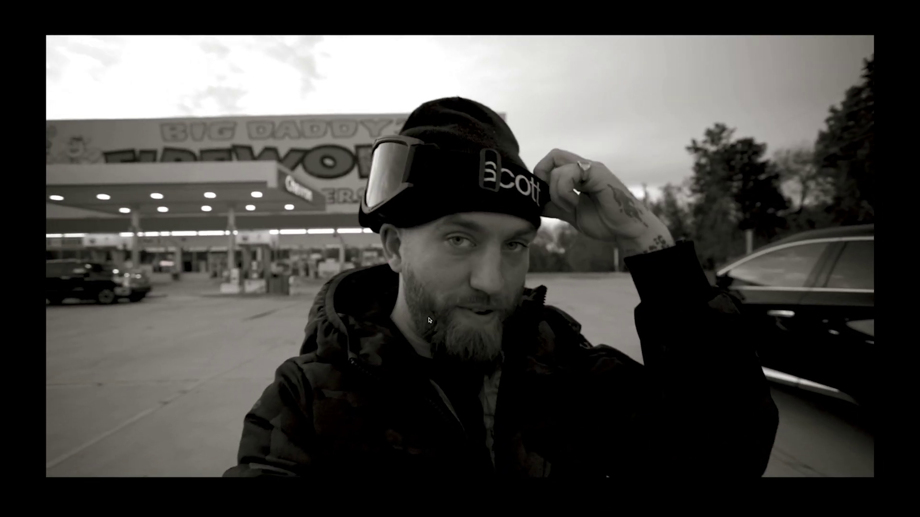
{"action": "key", "text": "ctrl+grave"}
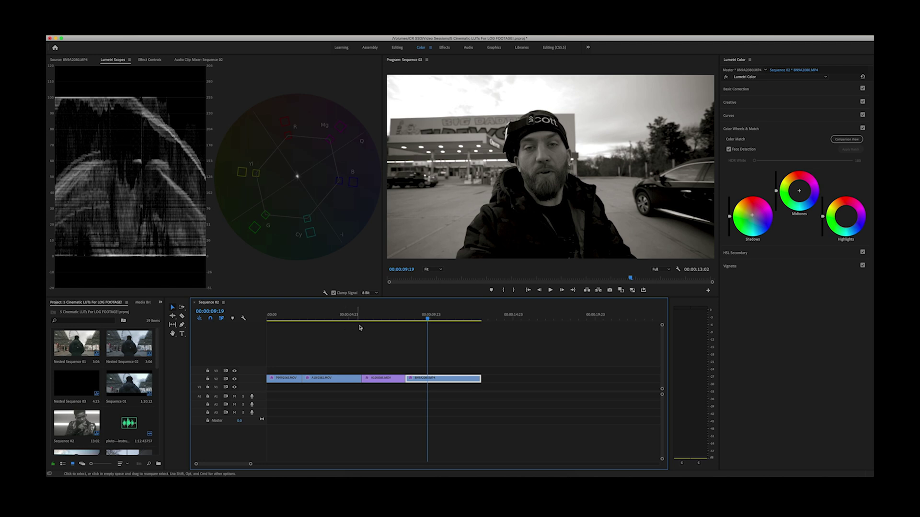
{"action": "left_click", "coordinate": [281, 332]}
{"action": "key", "text": "Home"}
{"action": "left_click_drag", "start_coordinate": [282, 317], "coordinate": [333, 336]}
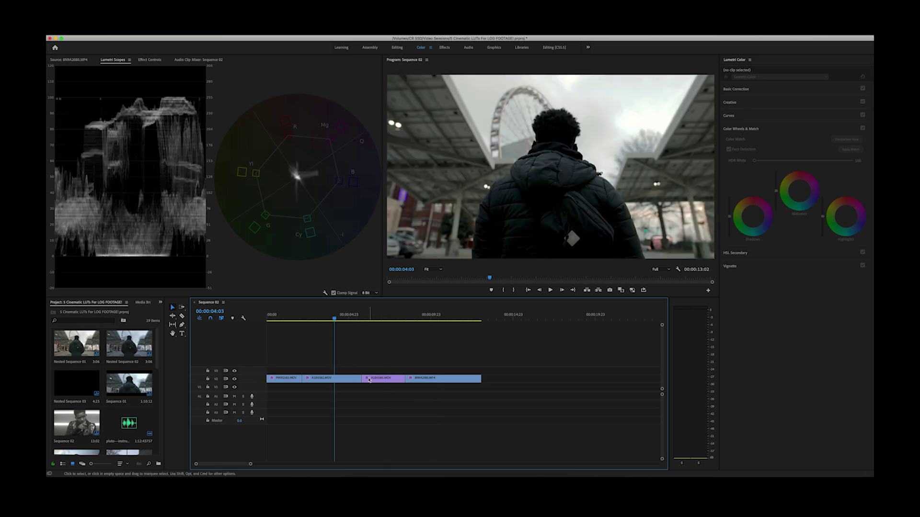
Inspect the A10I0382.MOV clip's Creative look and play the sequence.
{"action": "left_click", "coordinate": [346, 381]}
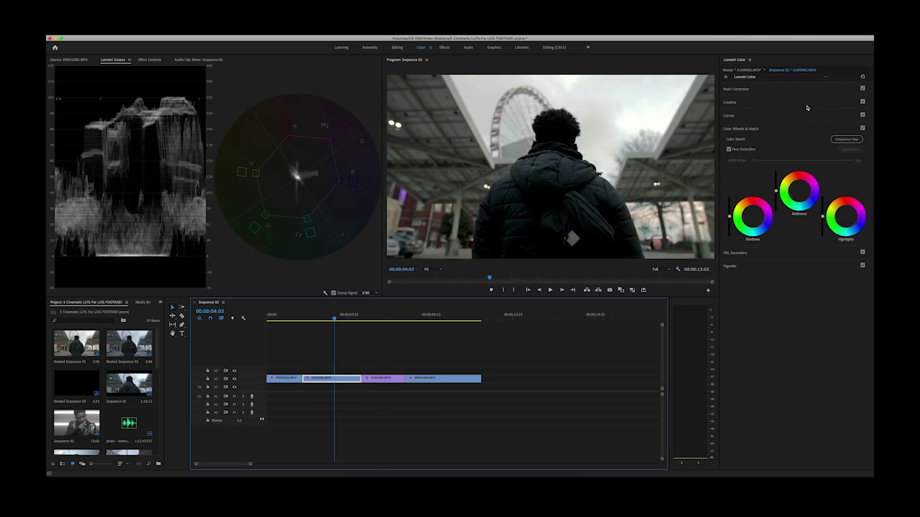
{"action": "left_click", "coordinate": [809, 107]}
{"action": "key", "text": "space"}
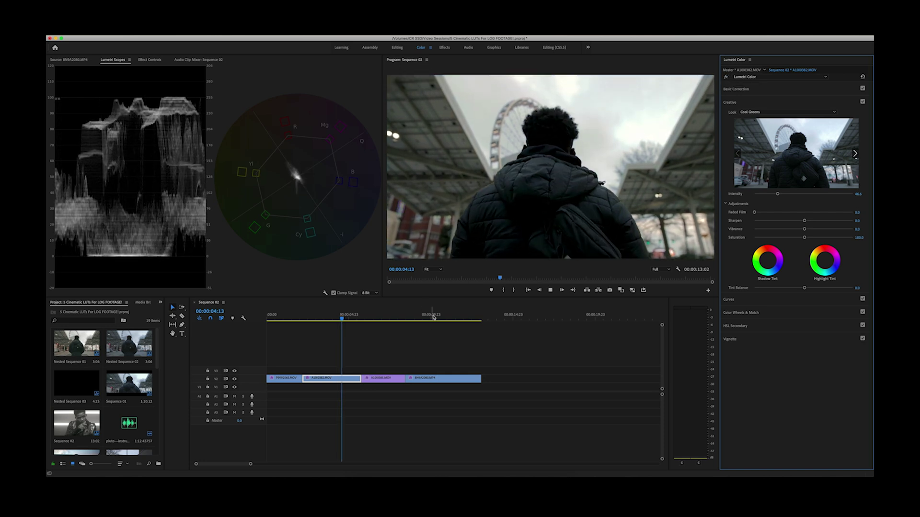
{"action": "left_click", "coordinate": [292, 314]}
{"action": "left_click", "coordinate": [282, 314]}
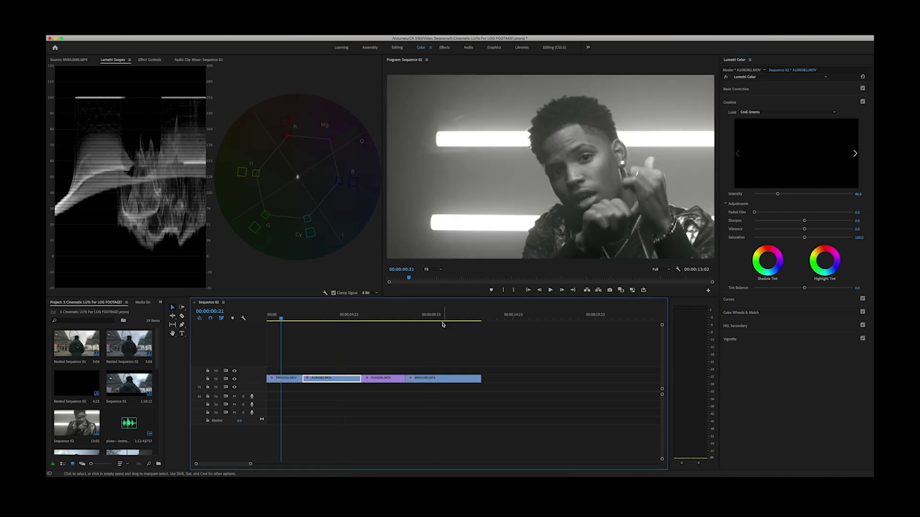
{"action": "left_click", "coordinate": [442, 315]}
{"action": "left_click", "coordinate": [444, 331]}
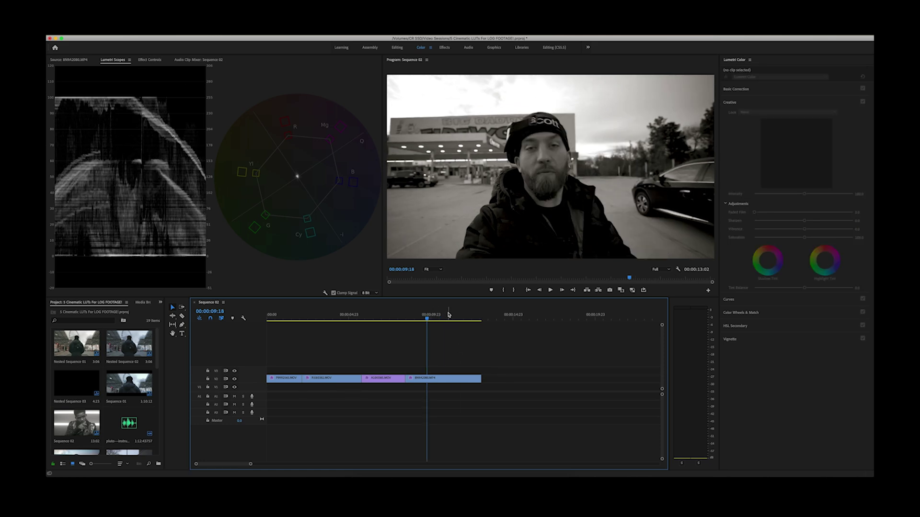
Delete the Lumetri Color effect from the BN9A2080 gas-station clip.
{"action": "left_click", "coordinate": [441, 316]}
{"action": "left_click", "coordinate": [441, 378]}
{"action": "left_click", "coordinate": [149, 59]}
{"action": "left_click", "coordinate": [73, 174]}
{"action": "key", "text": "Delete"}
{"action": "left_click", "coordinate": [442, 319]}
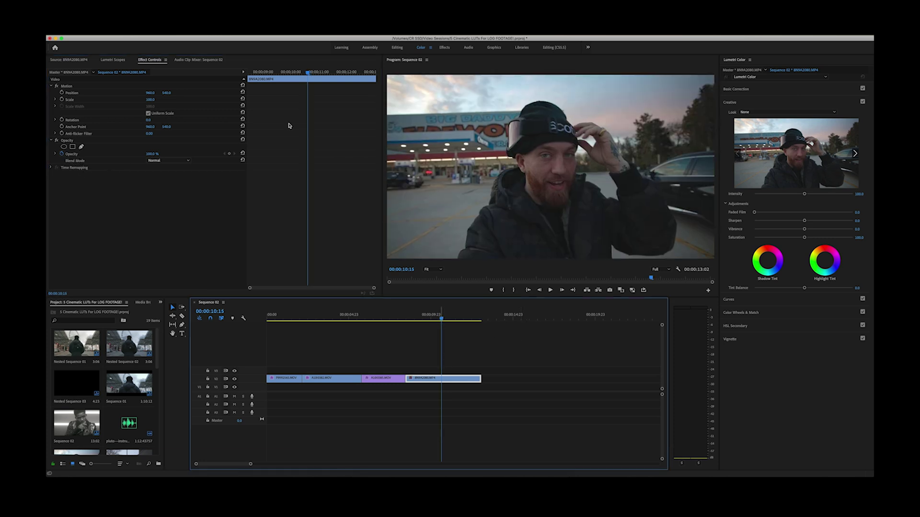
Load The Warm Blues.cube as the gas-station clip's Creative look.
{"action": "left_click", "coordinate": [113, 60]}
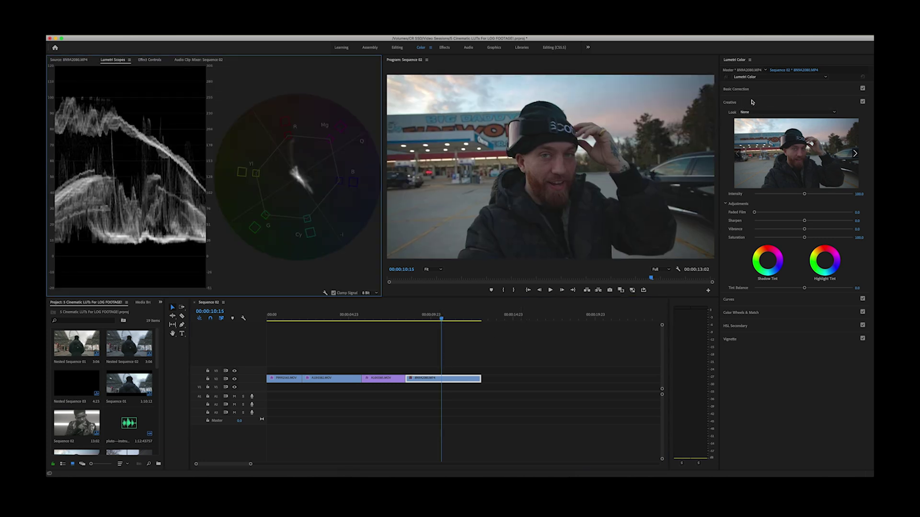
{"action": "left_click", "coordinate": [767, 112]}
{"action": "left_click", "coordinate": [762, 128]}
{"action": "left_click", "coordinate": [501, 99]}
{"action": "left_click", "coordinate": [661, 395]}
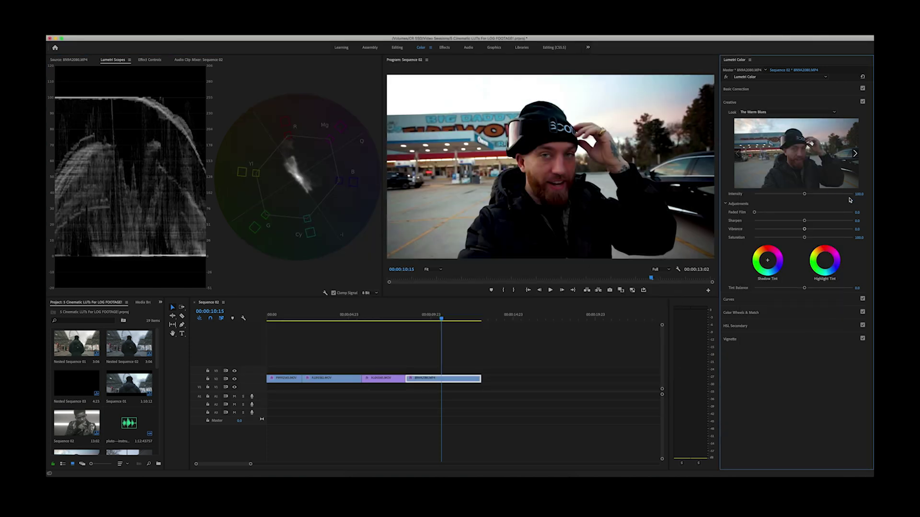
Try several look intensities before settling The Warm Blues at 59.7.
{"action": "left_click_drag", "start_coordinate": [804, 195], "coordinate": [713, 197]}
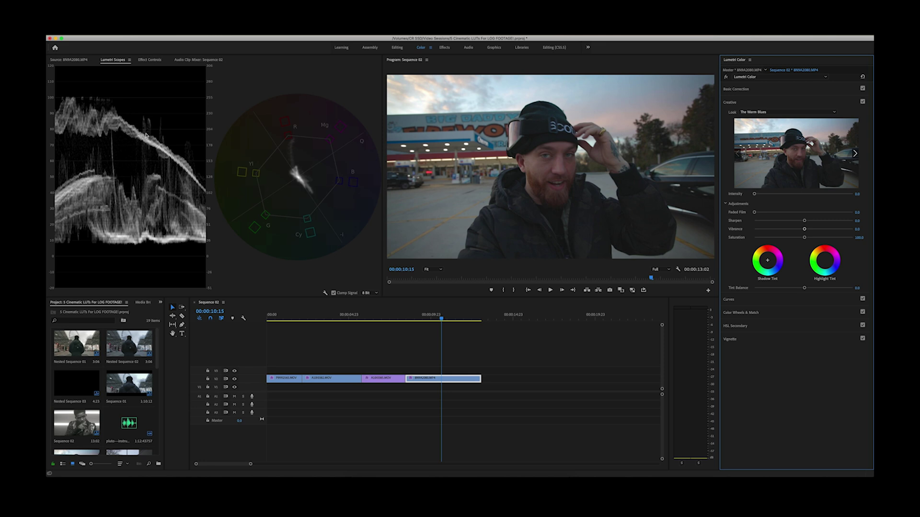
{"action": "left_click_drag", "start_coordinate": [755, 194], "coordinate": [777, 196]}
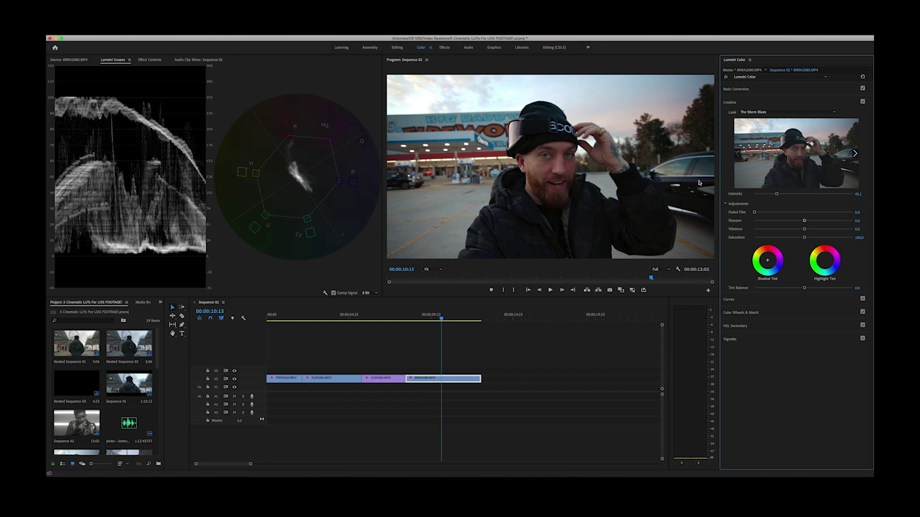
{"action": "left_click_drag", "start_coordinate": [776, 194], "coordinate": [783, 196]}
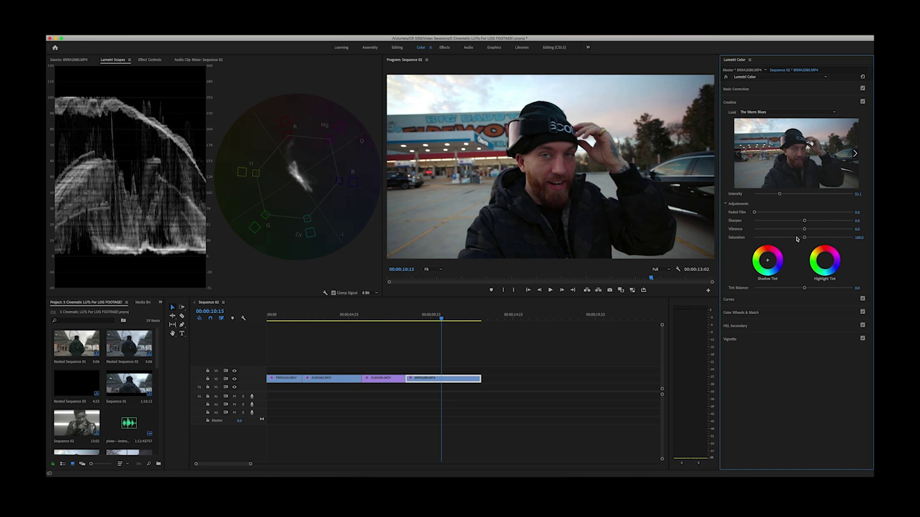
{"action": "left_click", "coordinate": [805, 194]}
{"action": "left_click_drag", "start_coordinate": [807, 197], "coordinate": [785, 196]}
Switch to the Editing workspace and play the sequence from the start.
{"action": "left_click", "coordinate": [397, 47]}
{"action": "left_click", "coordinate": [319, 325]}
{"action": "key", "text": "Home"}
{"action": "key", "text": "space"}
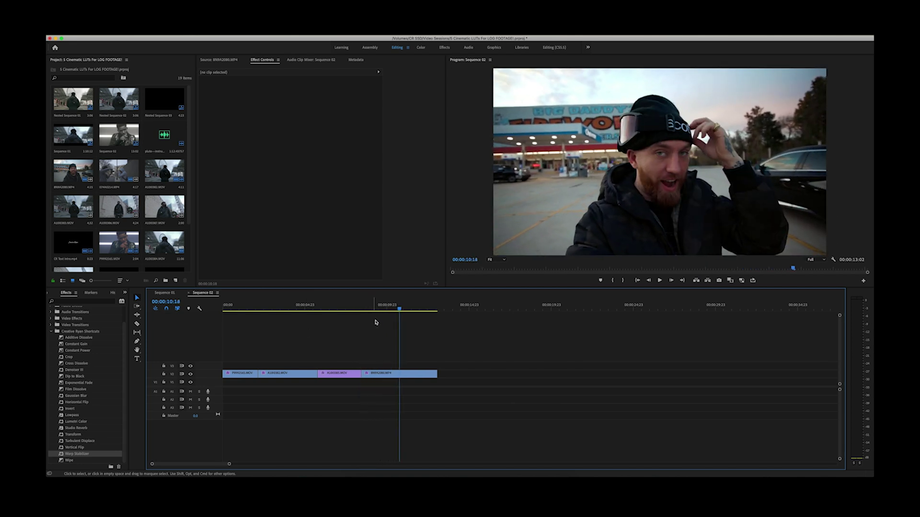
{"action": "key", "text": "j"}
{"action": "key", "text": "j"}
{"action": "key", "text": "j"}
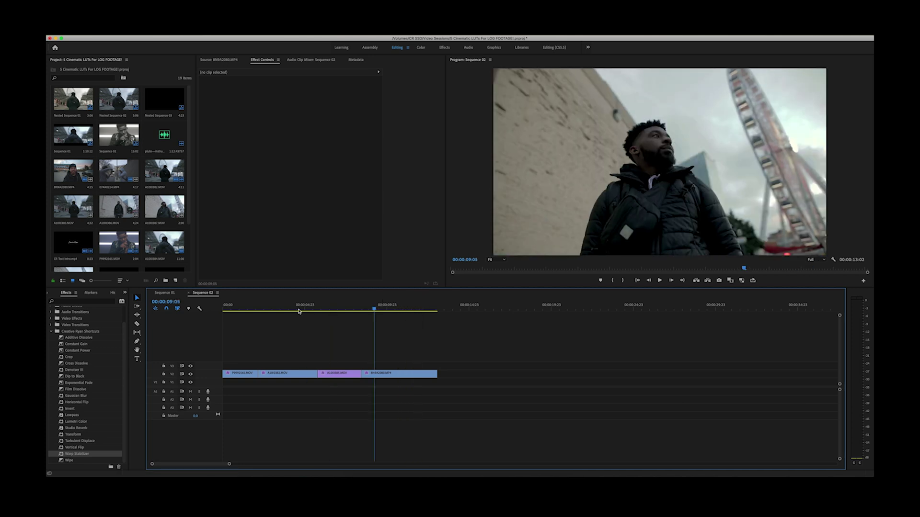
{"action": "key", "text": "l"}
{"action": "key", "text": "l"}
{"action": "key", "text": "l"}
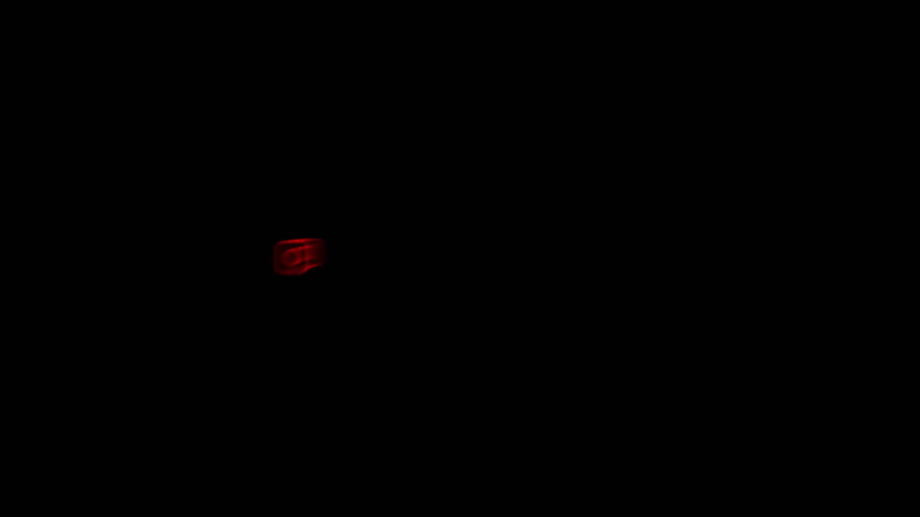